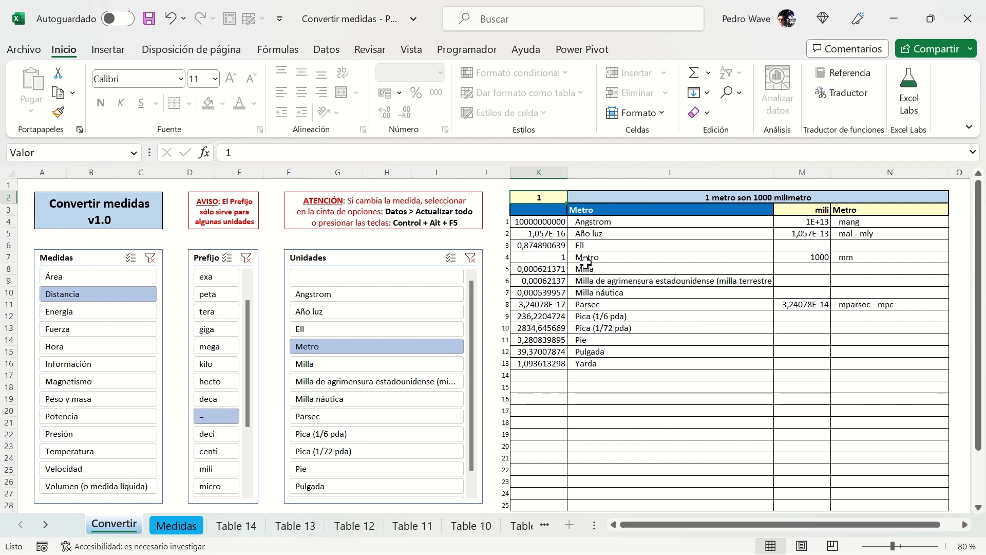
Check the formulas in L5 and M4, then pick Temperatura in the Medidas slicer
click(571, 236)
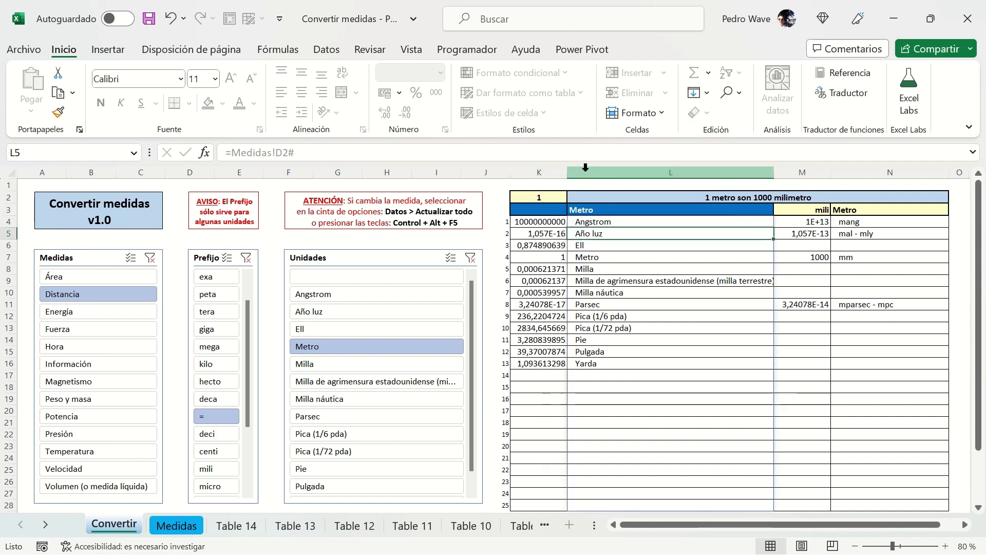
click(788, 222)
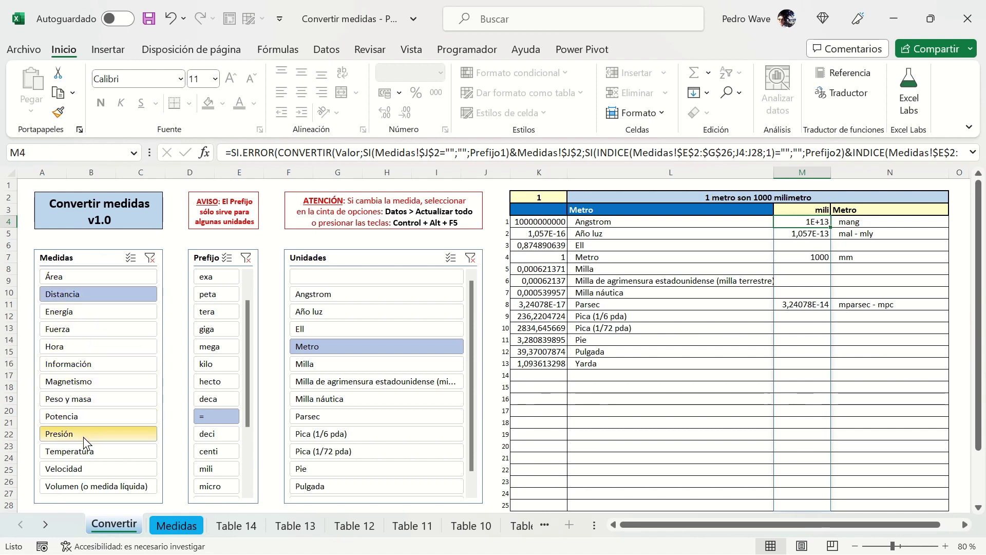
click(88, 452)
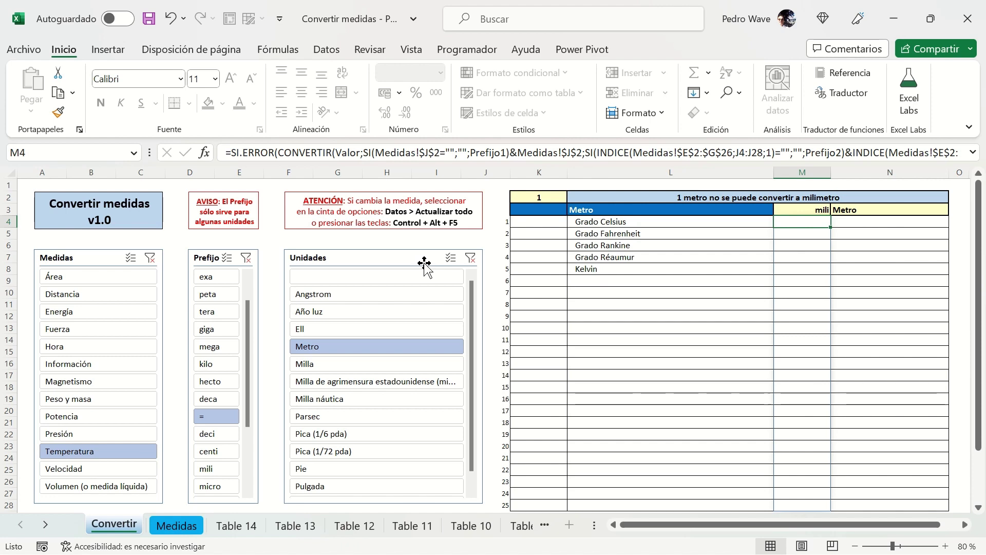
Refresh the slicers, choose Grado Fahrenheit as the source unit and enter 60 in K2
key(ctrl+alt+F5)
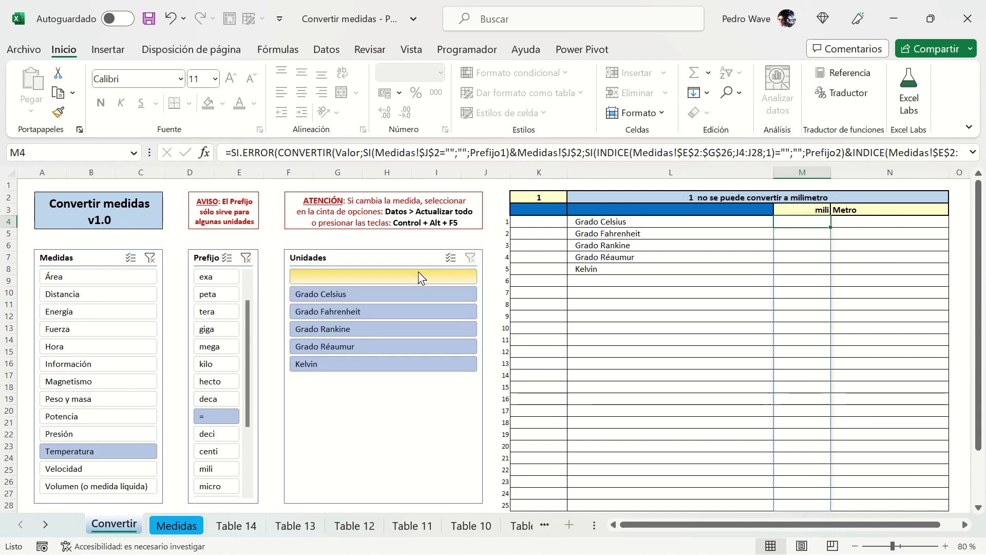
click(357, 311)
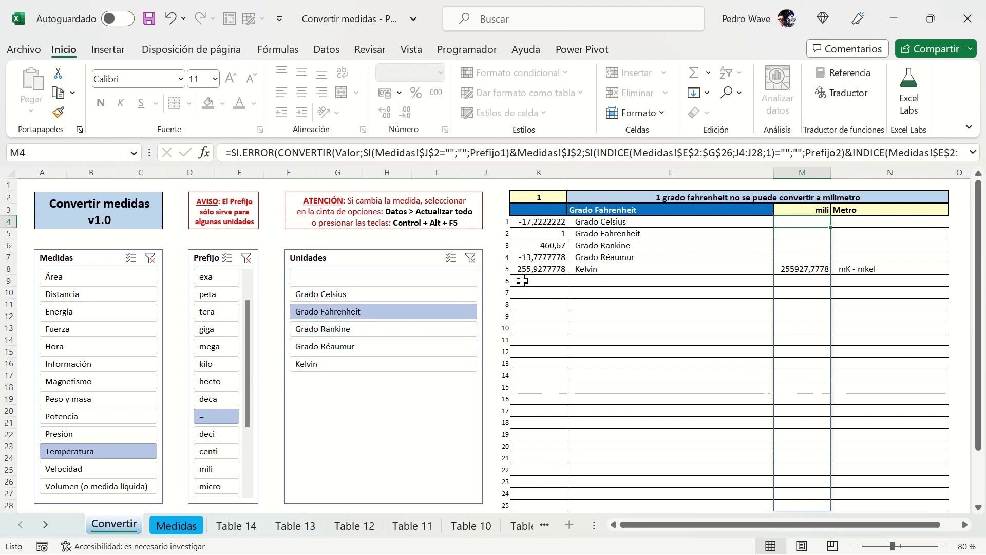
click(560, 200)
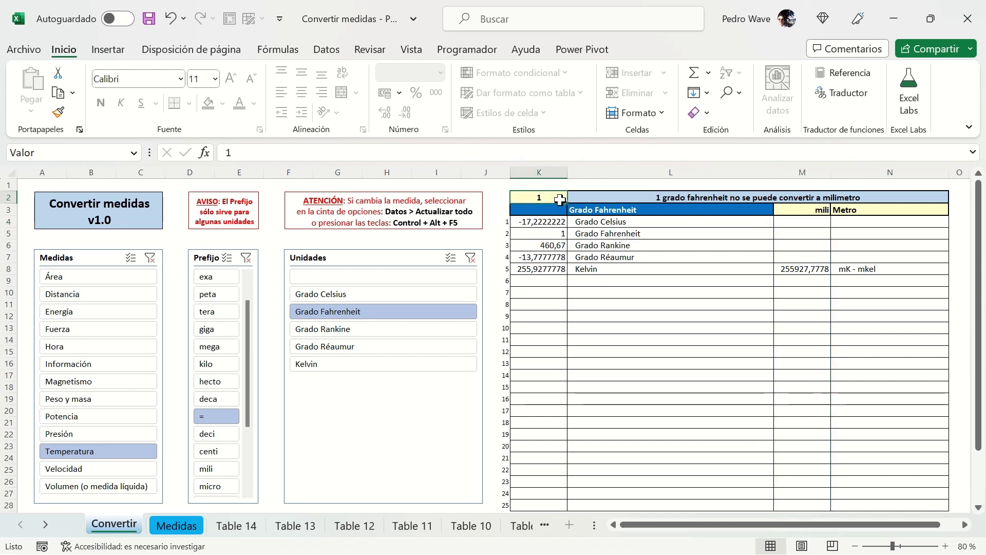
text(60)
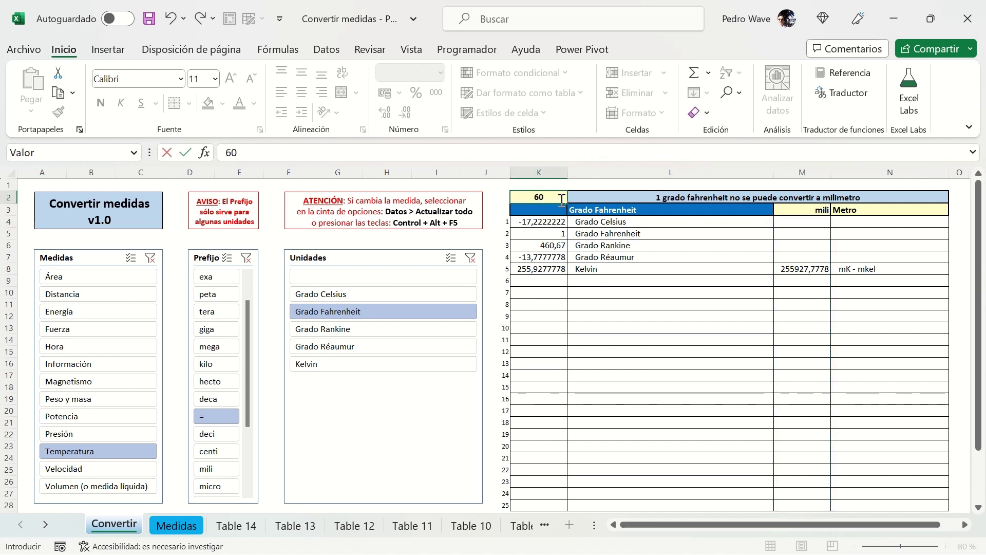
key(Return)
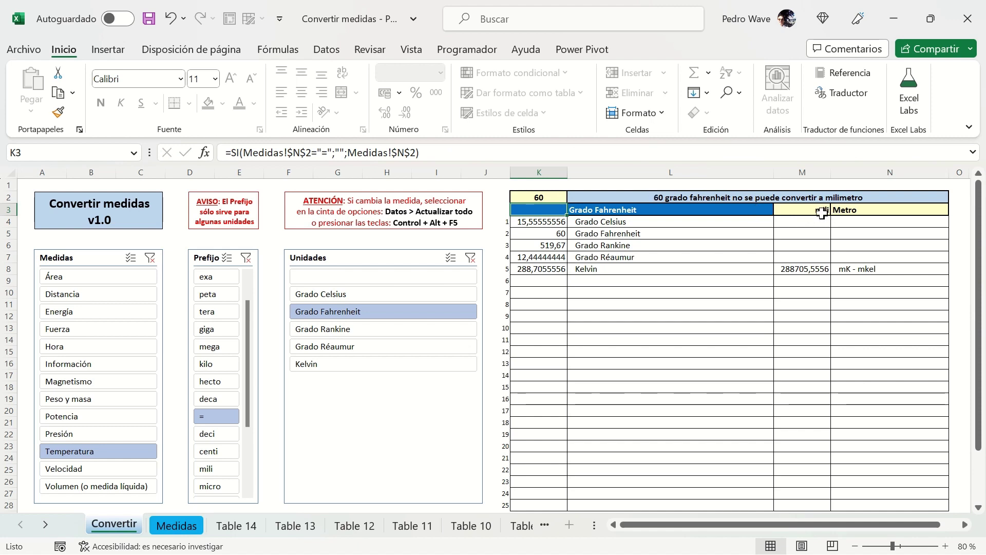
Remove the mili prefix by choosing '=' in the M3 prefix list
click(550, 197)
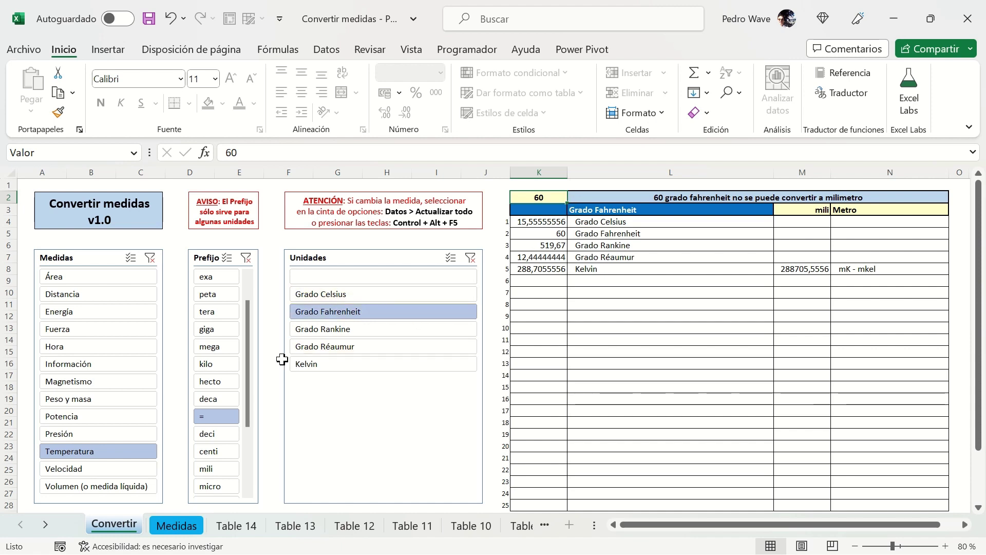
click(803, 212)
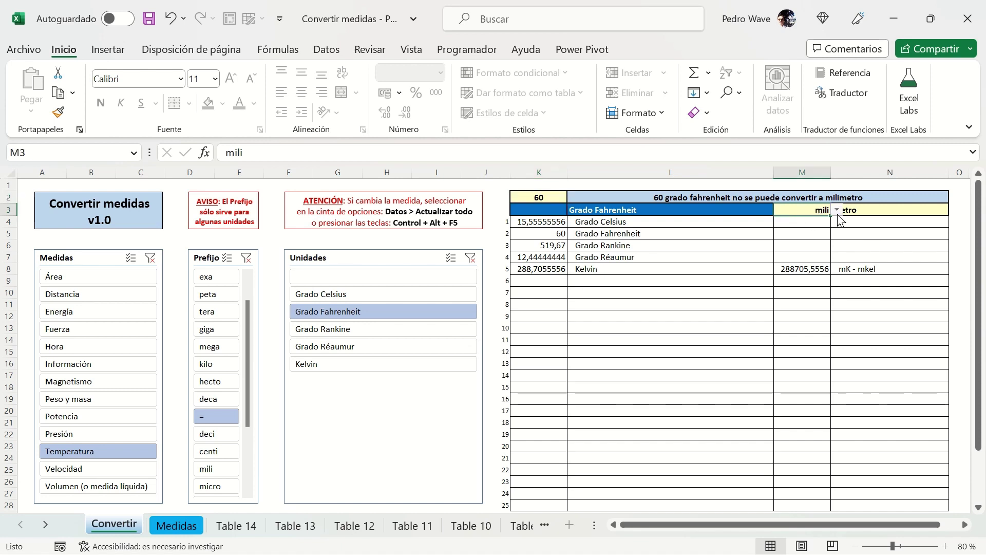
click(837, 210)
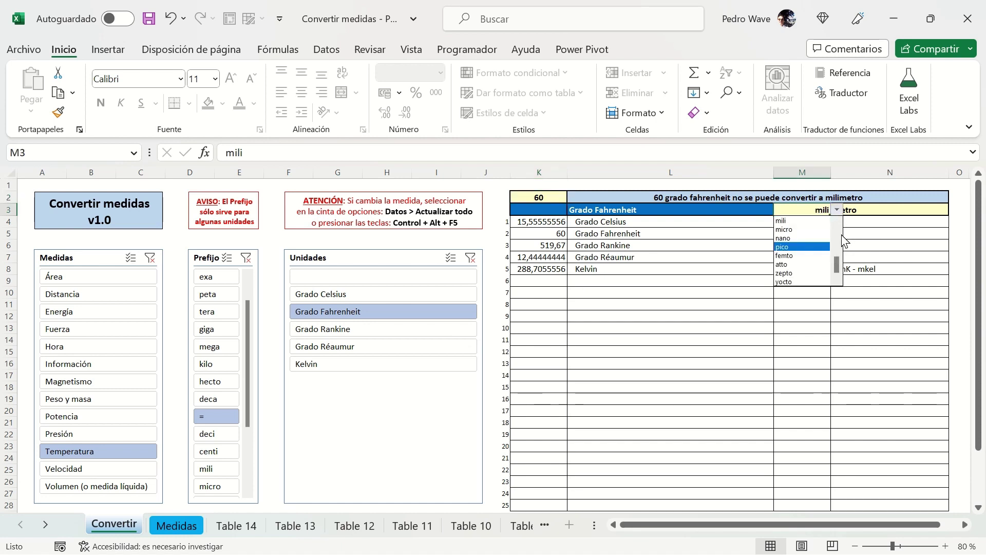
click(841, 237)
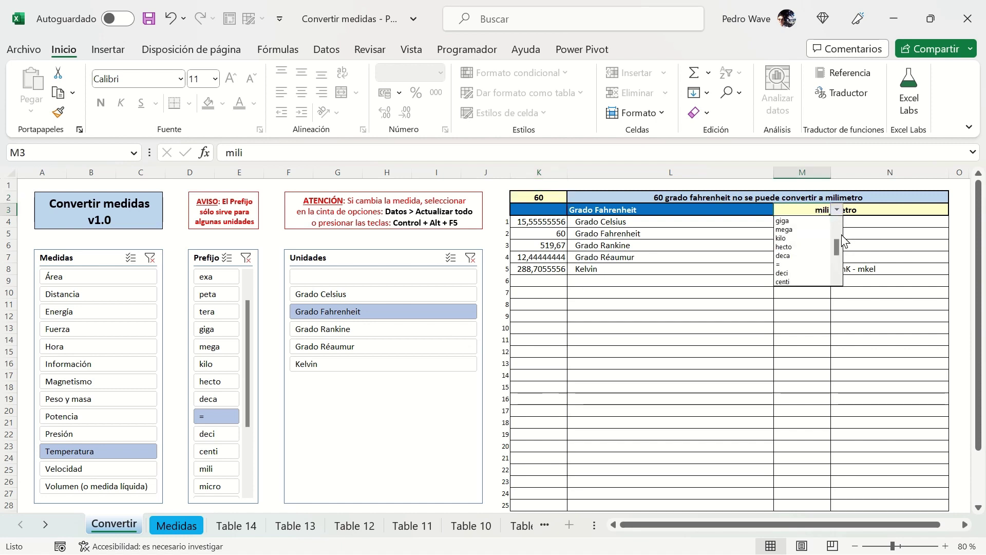
click(804, 265)
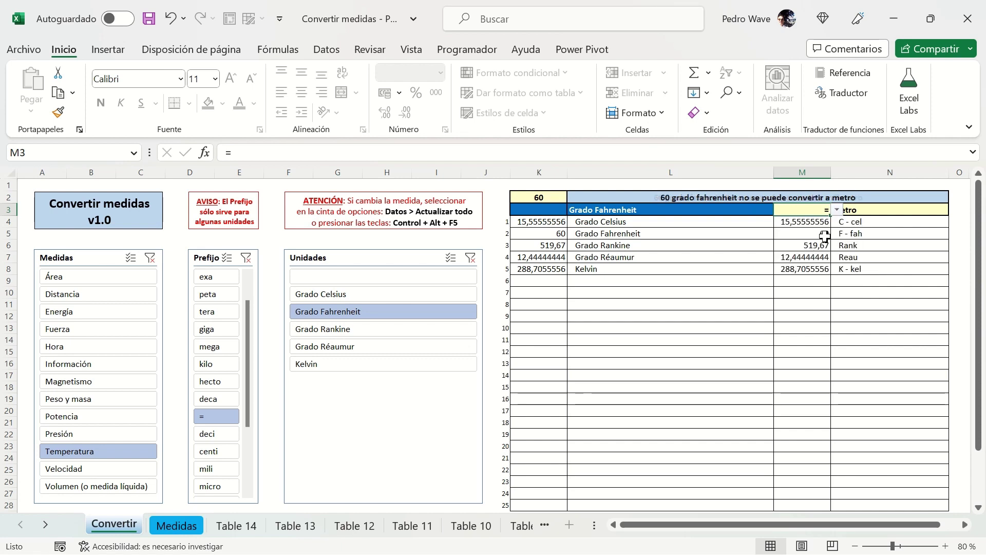
Set the N3 target unit from Metro to Grado Celsius
click(856, 211)
click(955, 210)
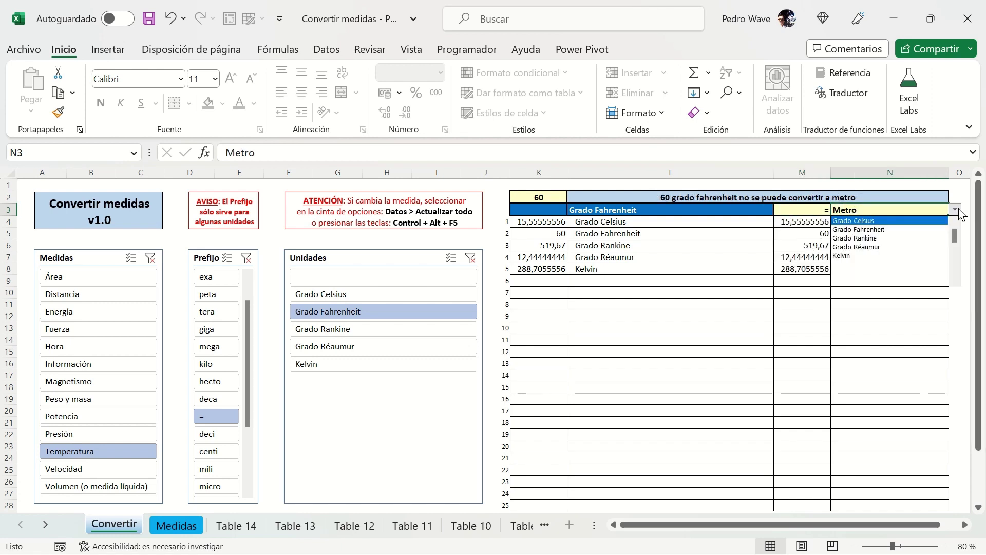
click(900, 221)
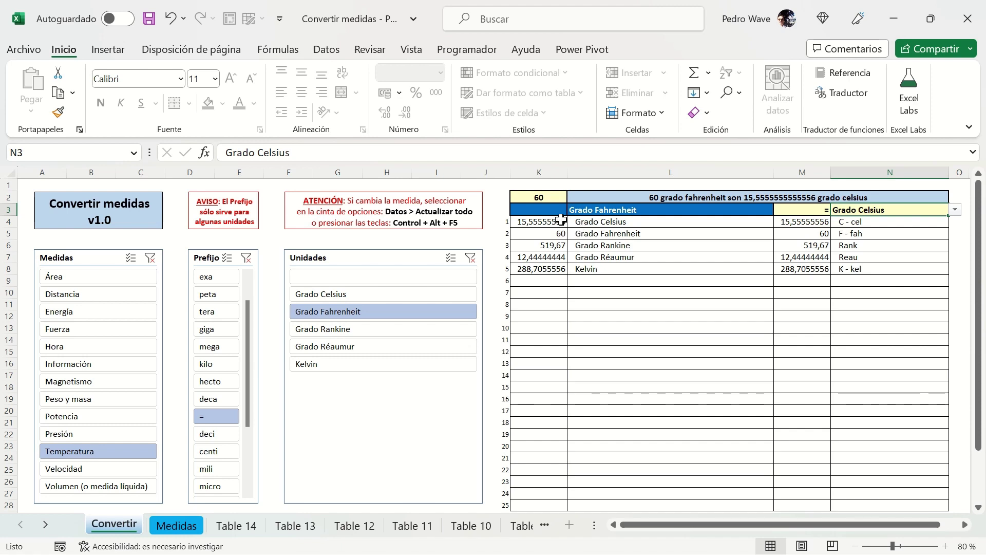
Inspect K4's formula and select K4:L8, then pick Distancia in the Medidas slicer
click(558, 200)
click(554, 222)
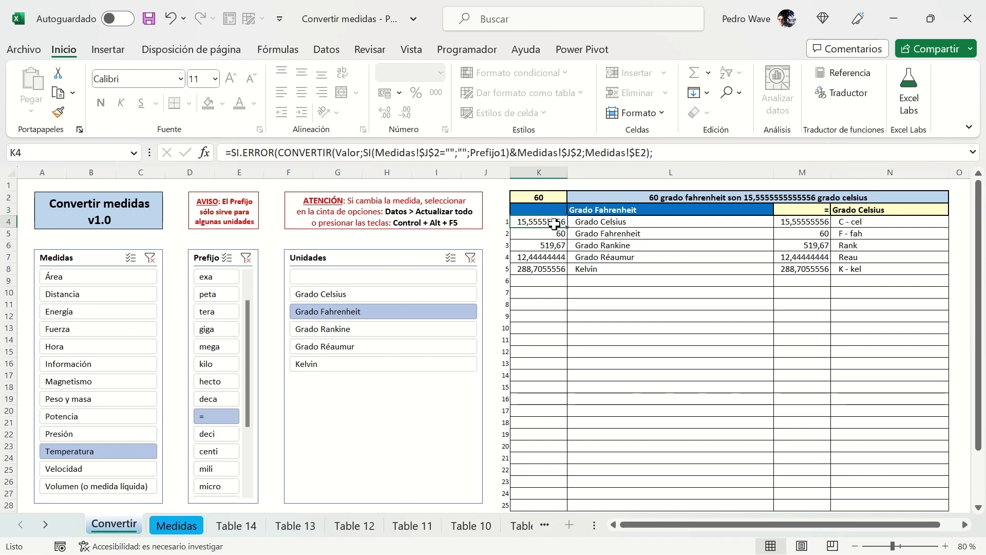
drag(568, 225, 589, 264)
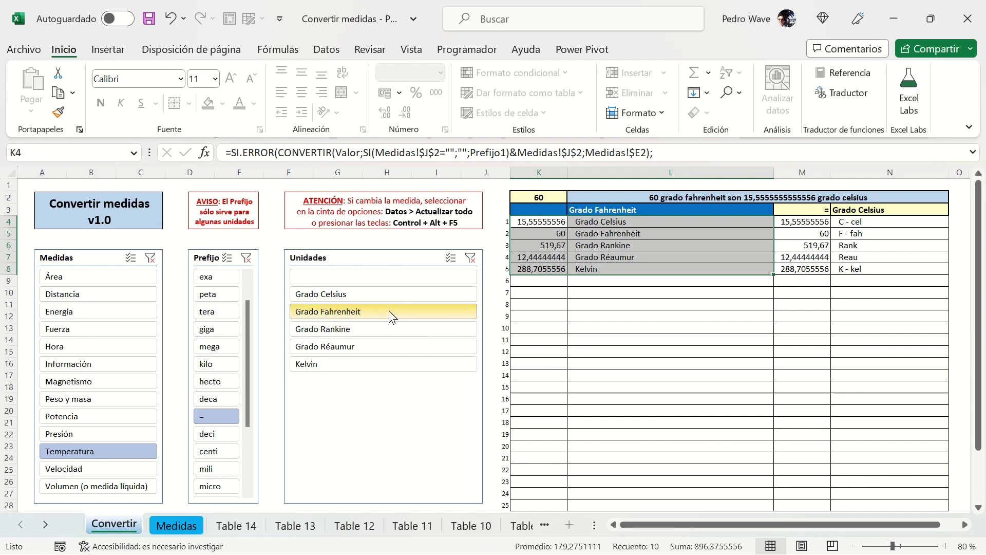
click(97, 305)
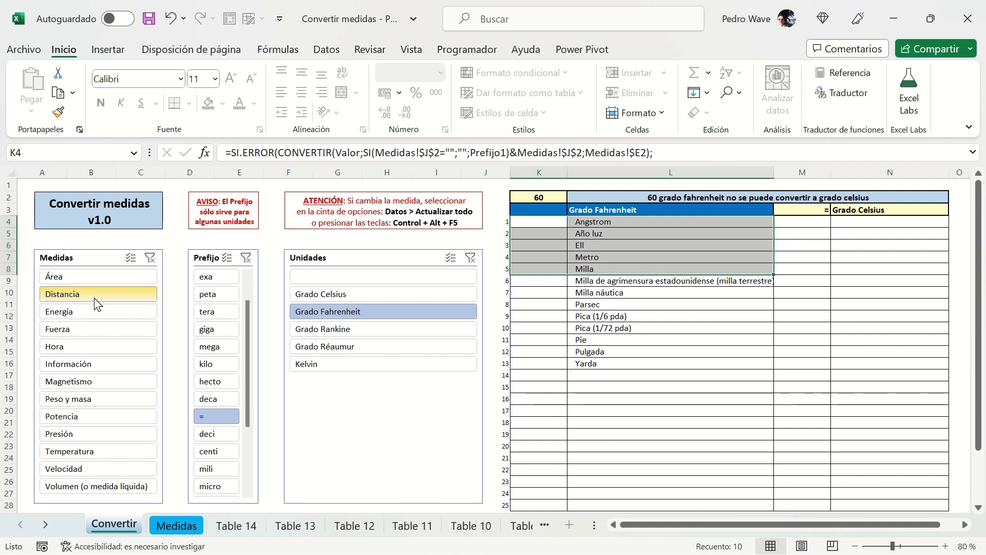
Refresh the slicers, choose Metro as the source unit and Milla as the N3 target
key(ctrl+alt+F5)
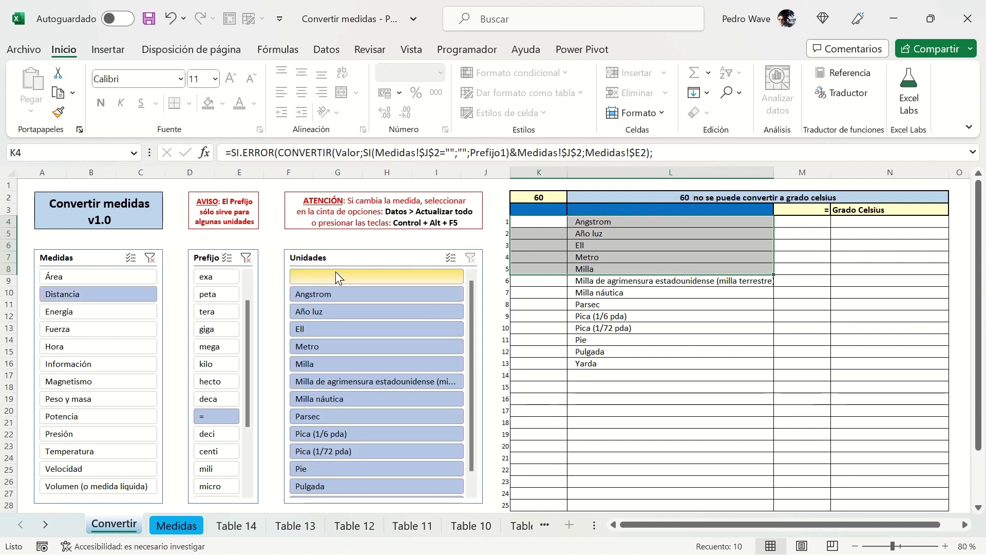
click(343, 347)
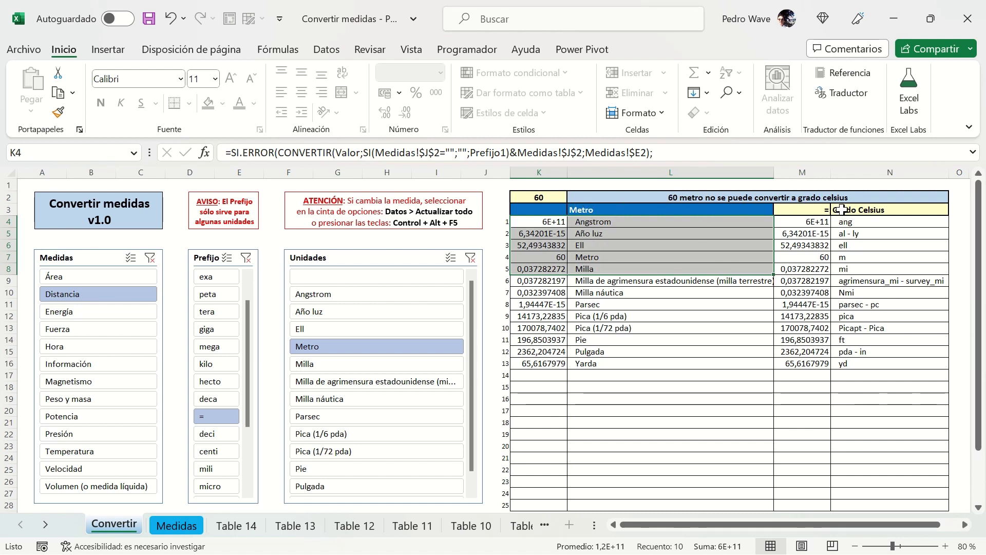
click(933, 209)
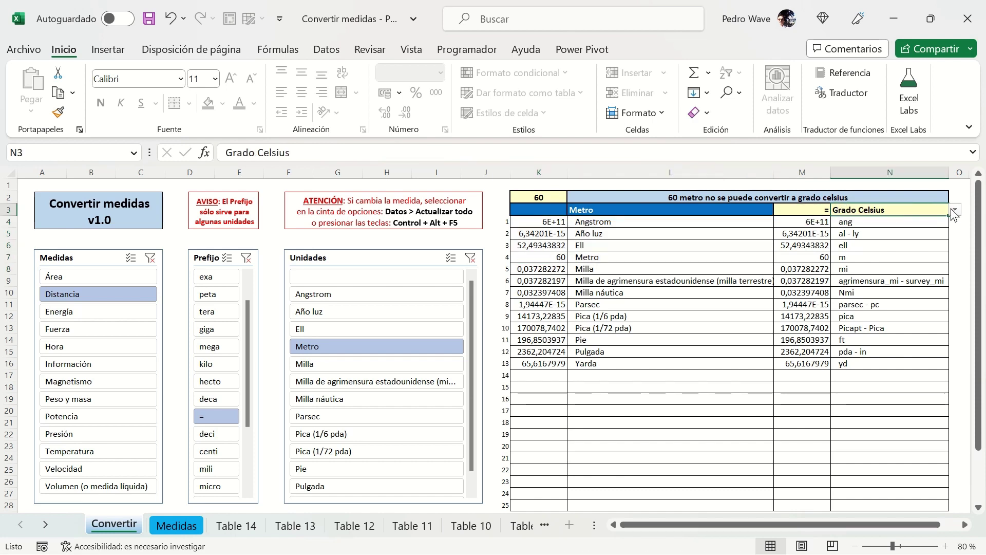
click(955, 209)
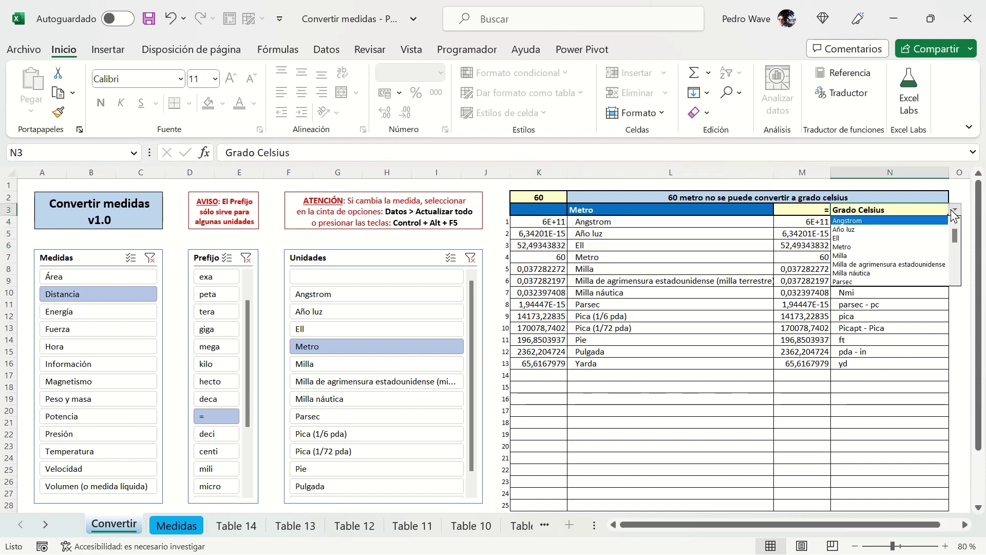
click(875, 259)
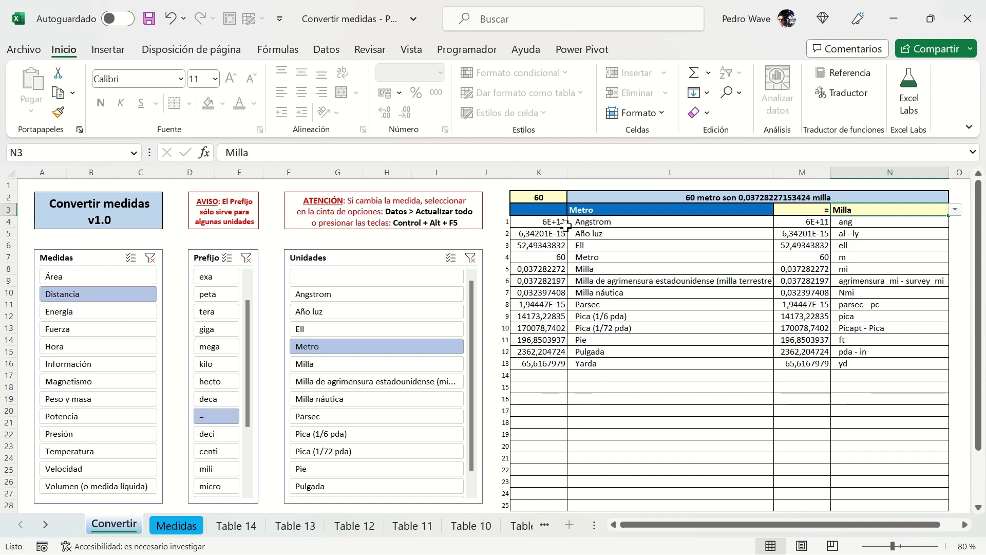
click(564, 224)
drag(573, 251, 670, 304)
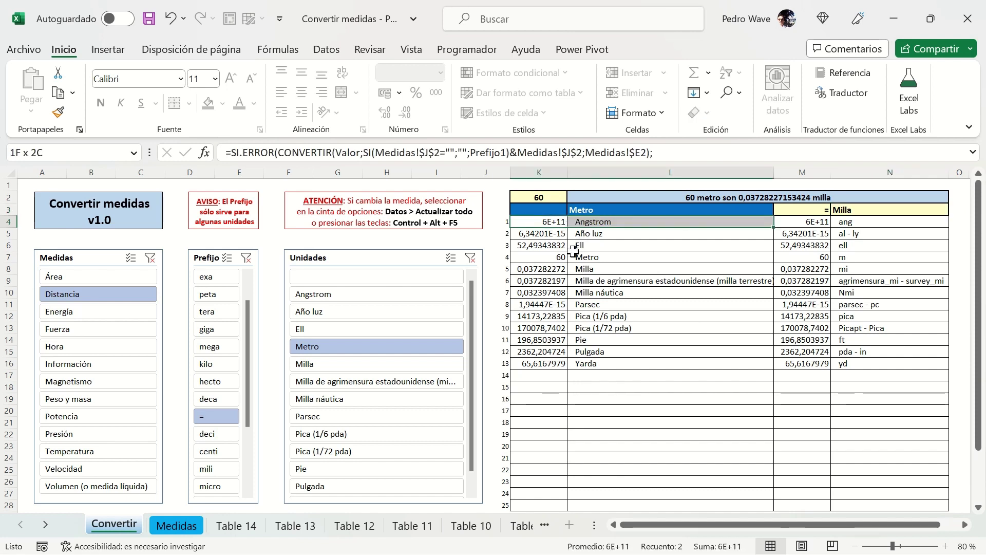
key(shift+Down)
key(shift+Down)
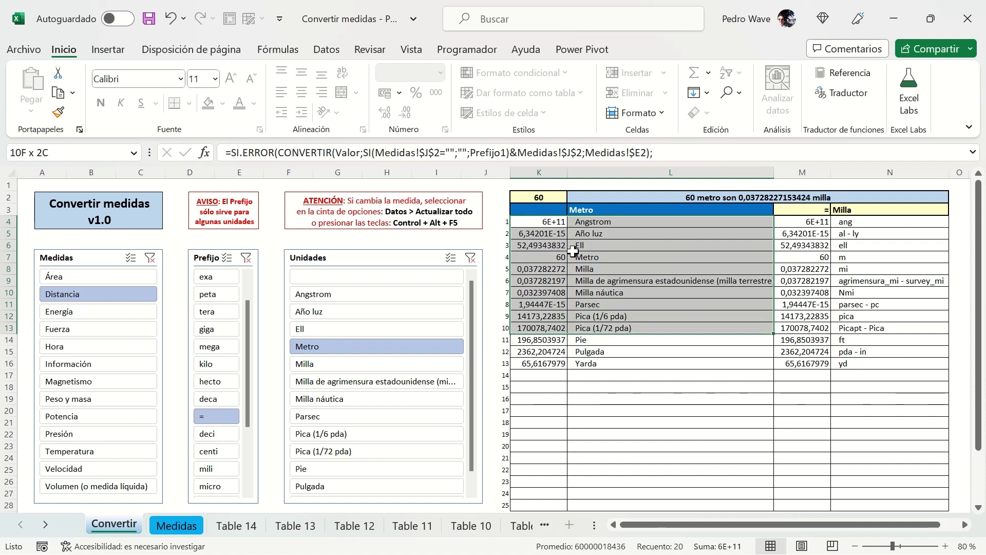
key(shift+Down)
key(shift+Down)
key(shift+Down)
key(shift+Down)
key(shift+Up)
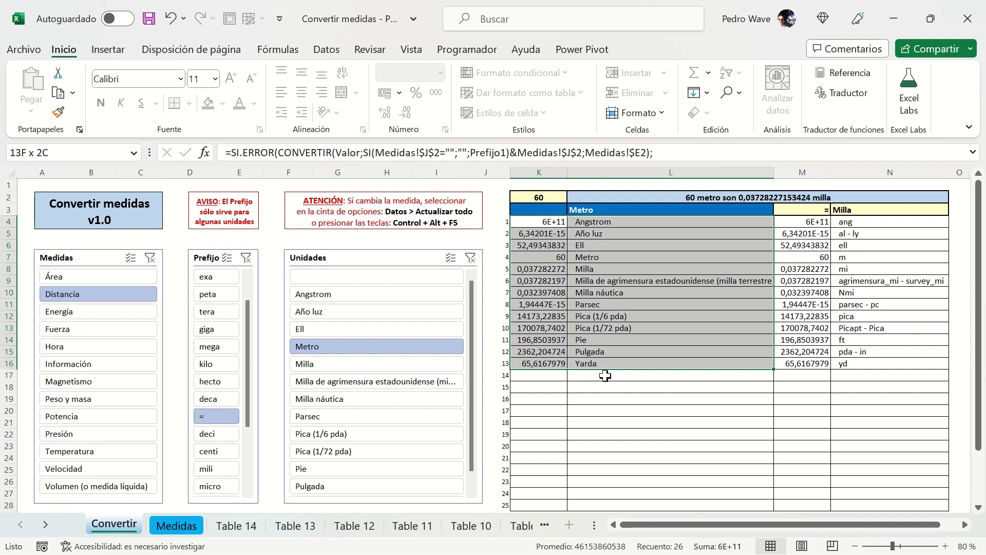
click(555, 194)
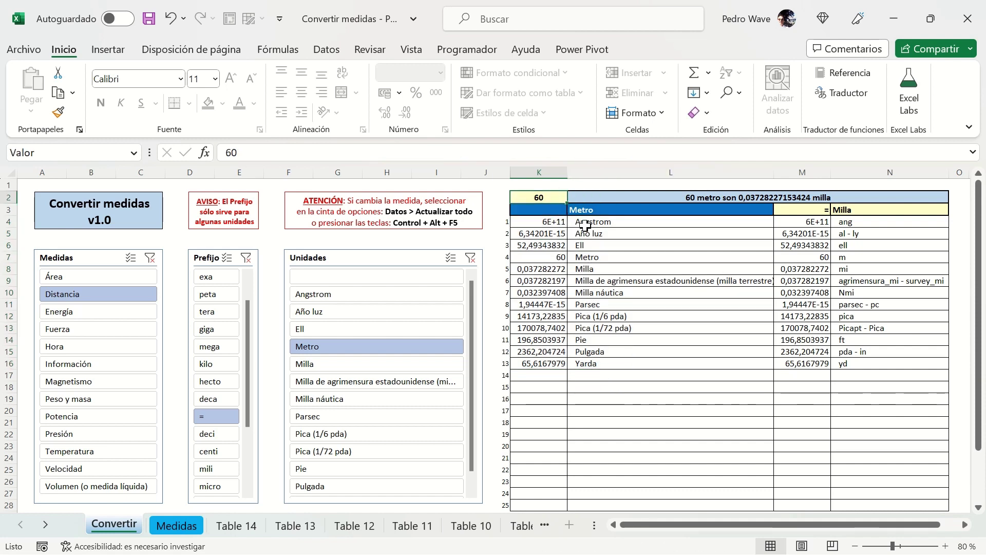
drag(586, 231, 584, 364)
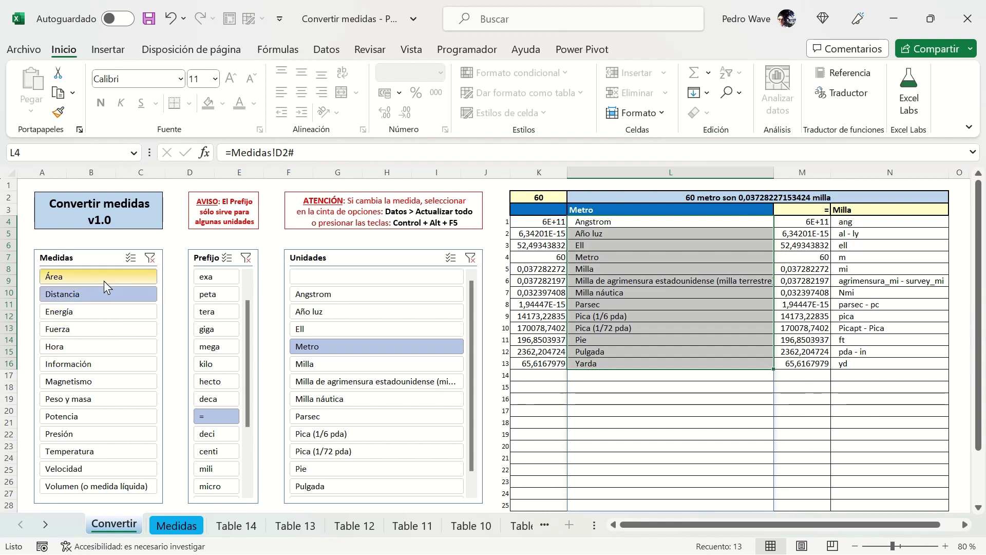
Try Peso y masa and Magnetismo, then choose Velocidad with Nudo as the source unit
click(109, 399)
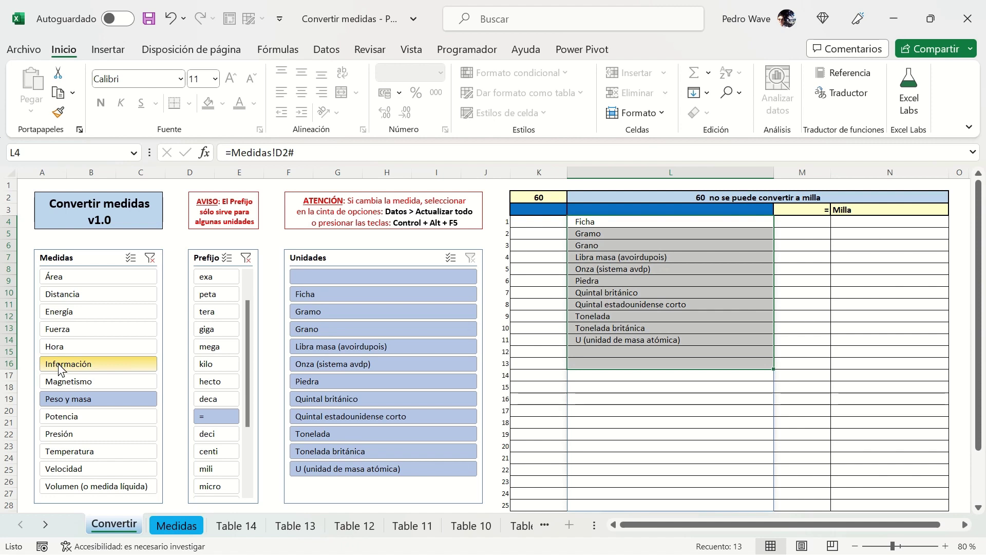
click(60, 382)
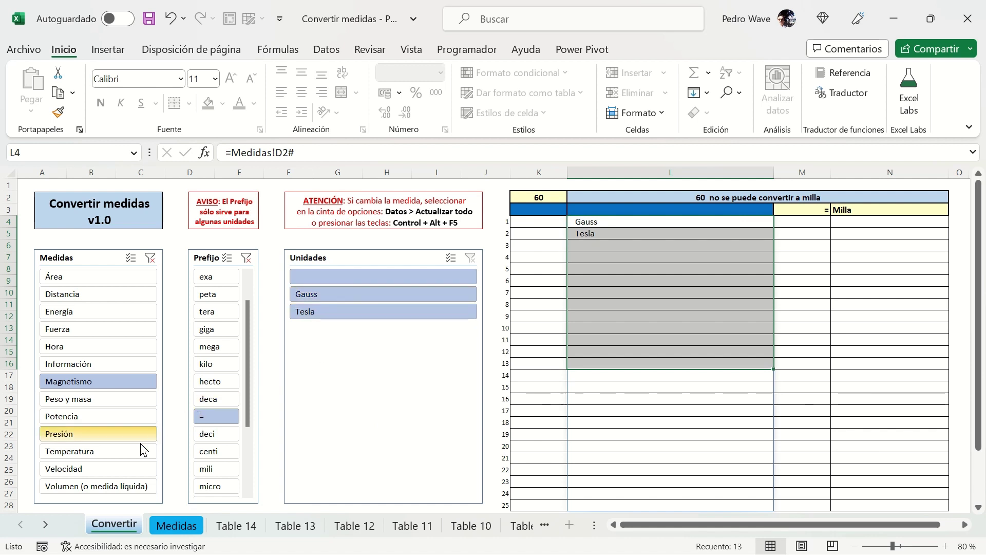
click(104, 469)
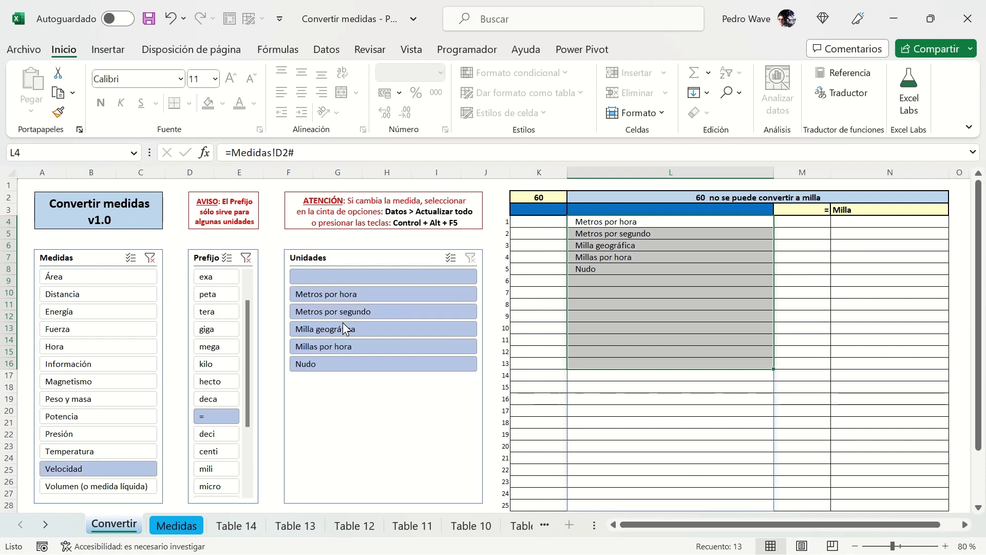
click(343, 365)
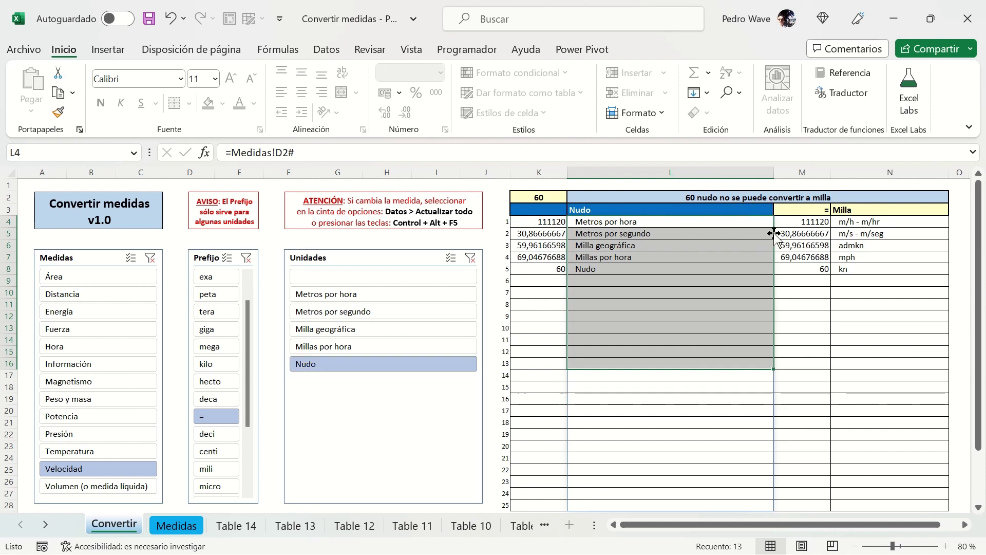
Set the N3 target to Metros por segundo, then apply the kilo source prefix
click(841, 209)
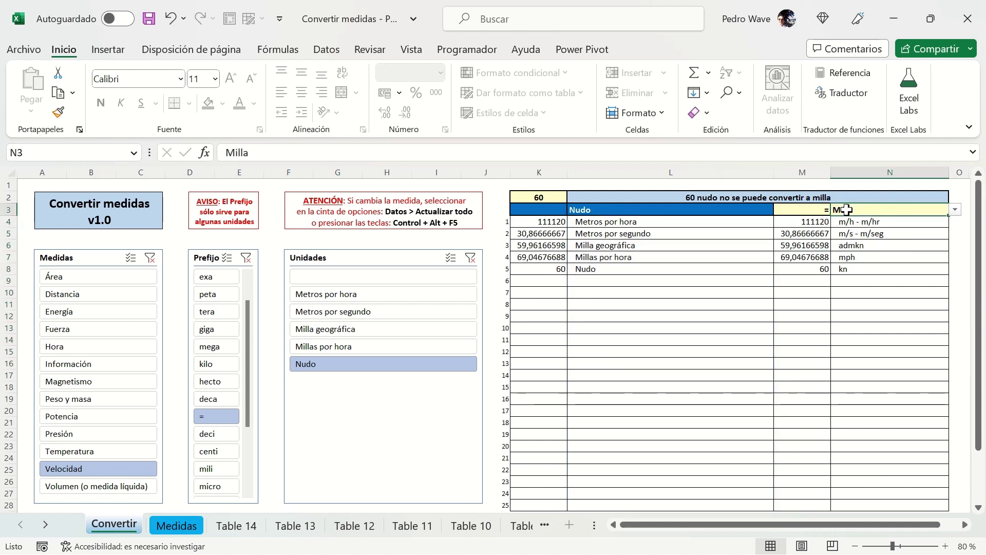
click(956, 210)
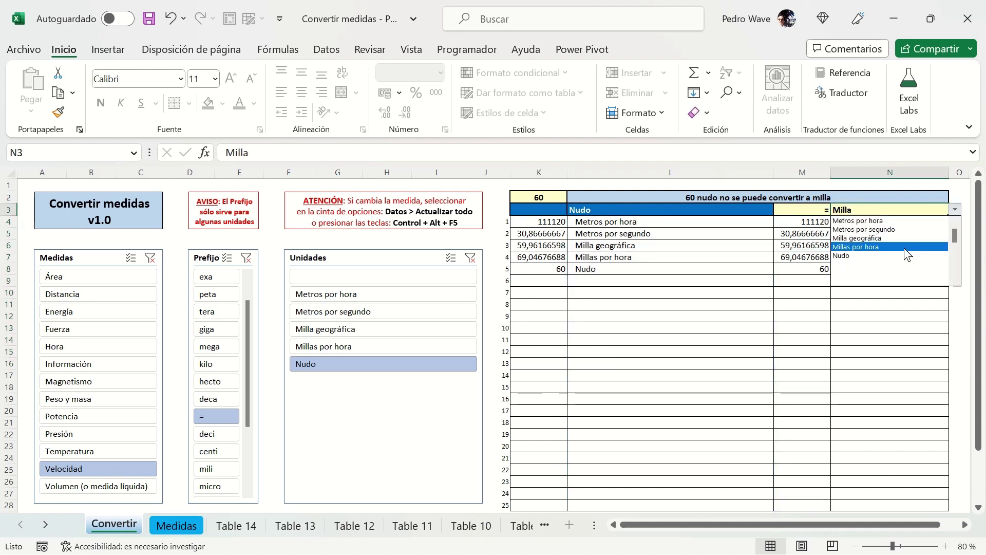
click(904, 230)
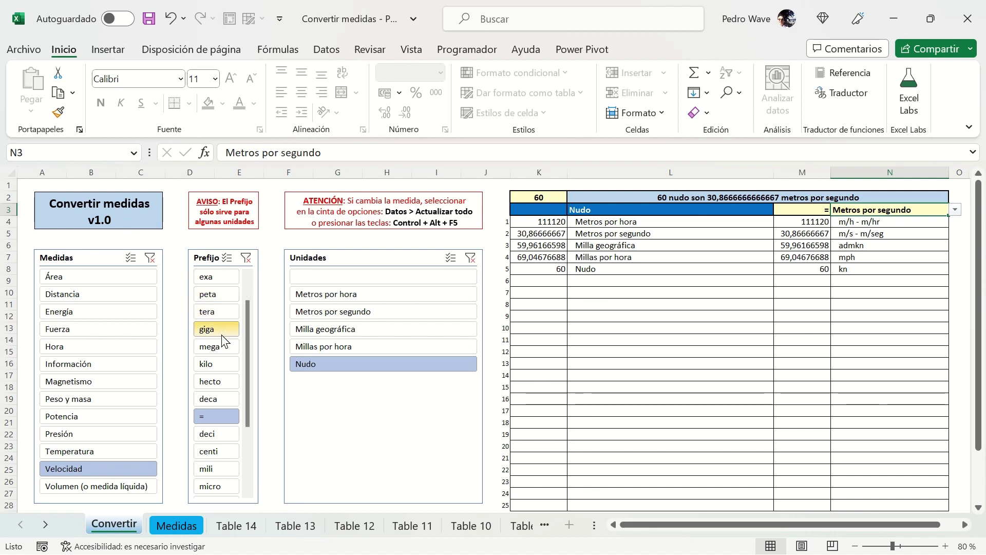
click(227, 365)
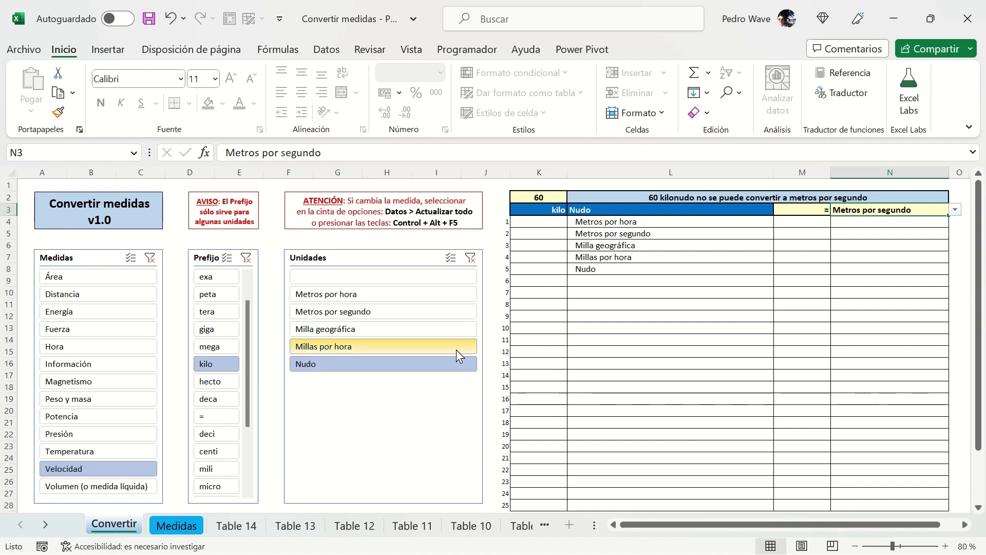
Choose Millas por hora in the Unidades slicer as the source unit
click(429, 350)
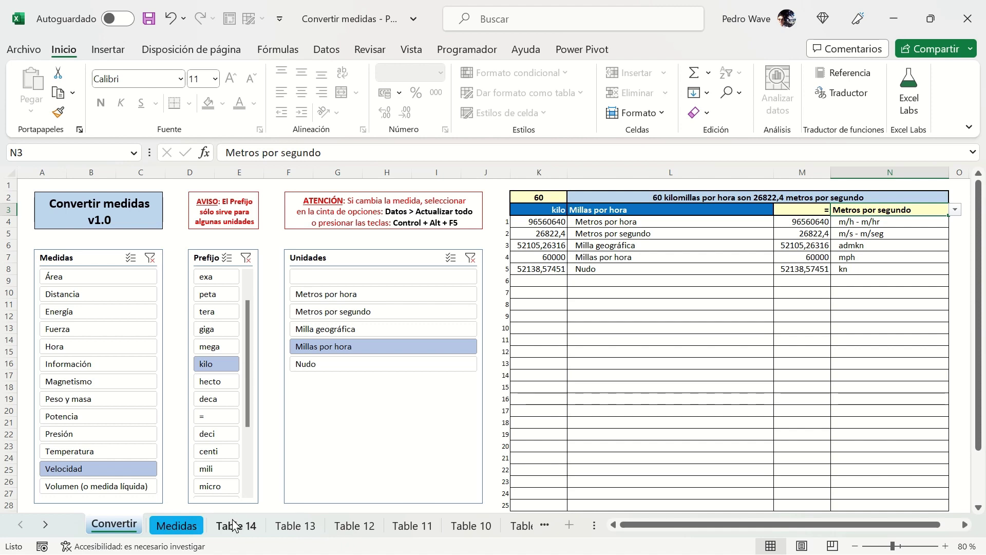
Go to the Table 14 sheet and view its Consulta and Revisar ribbon tools
click(233, 525)
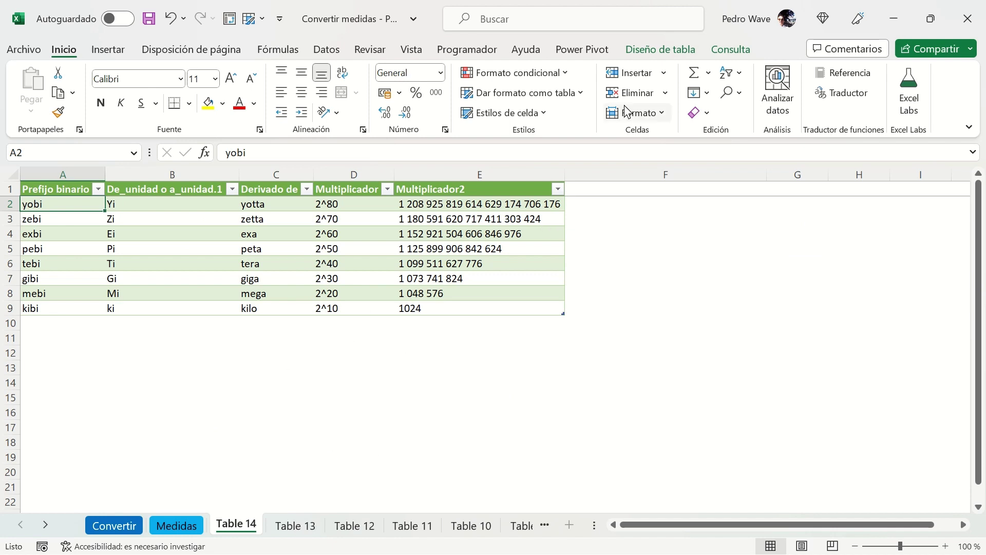
click(719, 51)
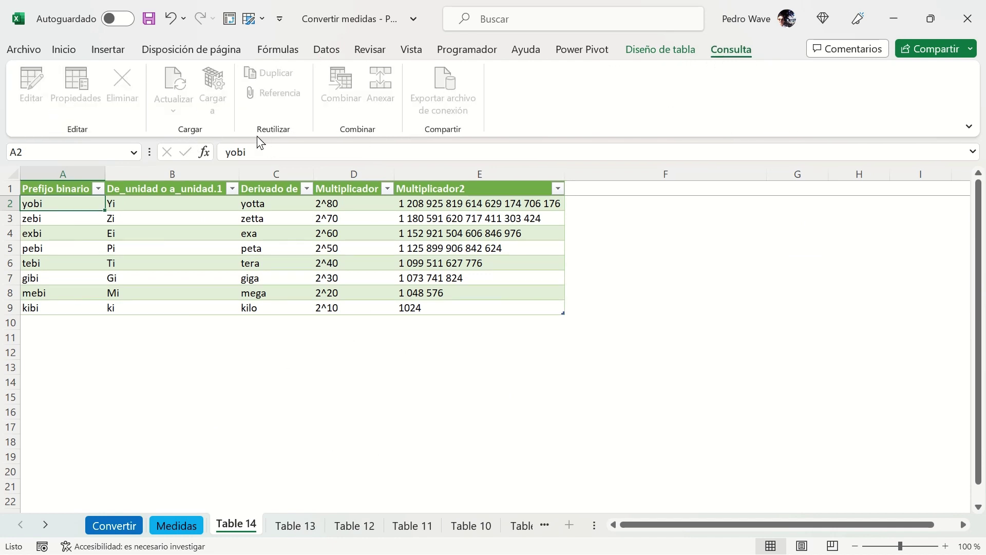
click(370, 50)
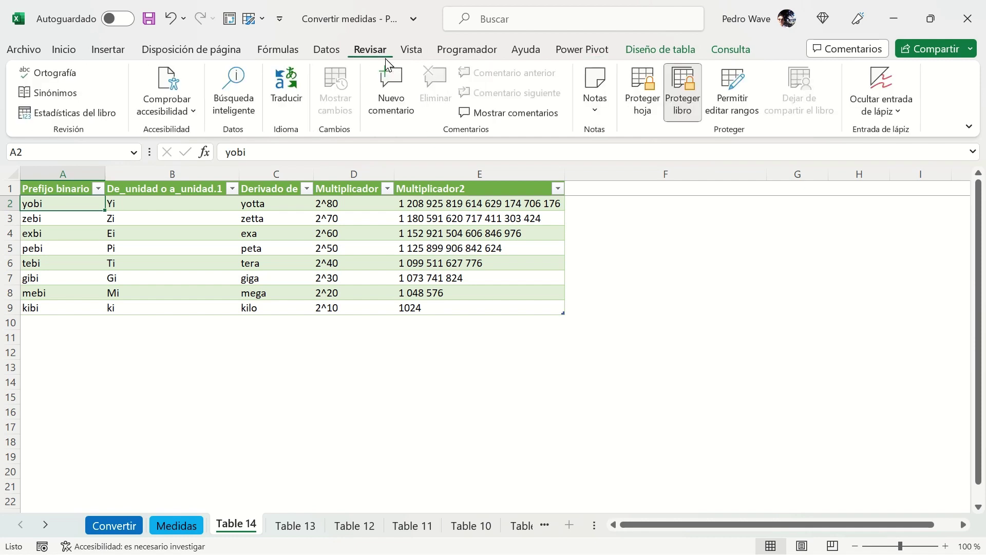
click(730, 50)
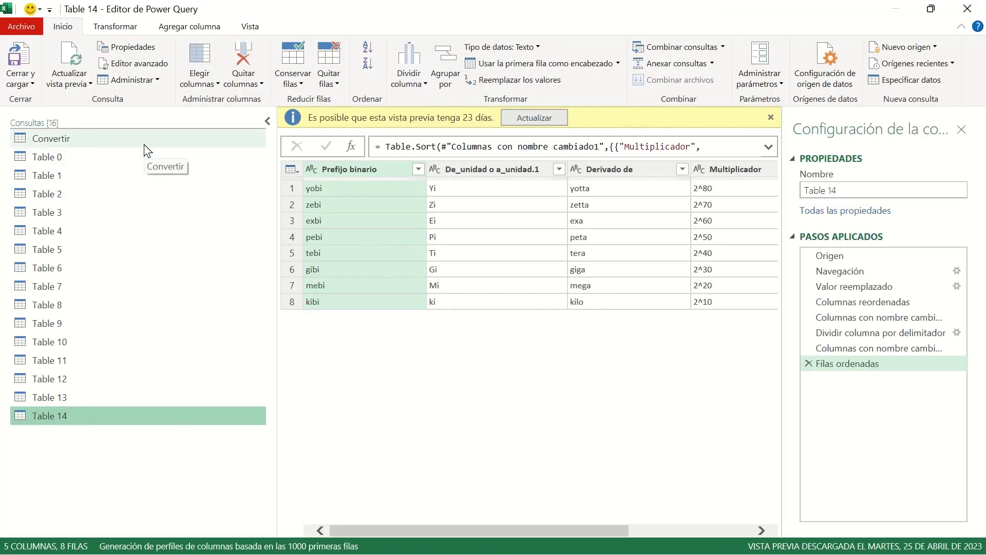
Read the Convertir query's web source URL in the formula bar, then select Table 0
click(145, 146)
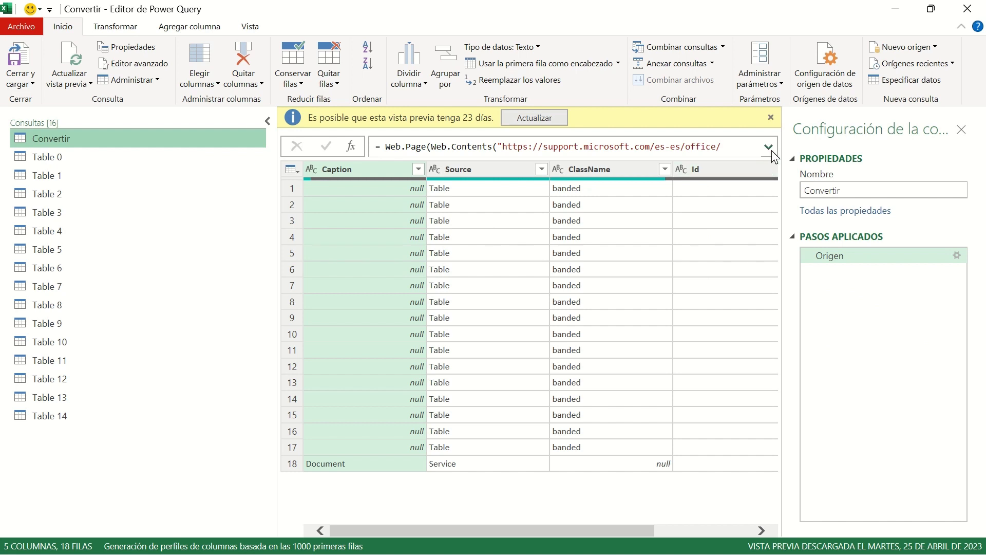
click(769, 147)
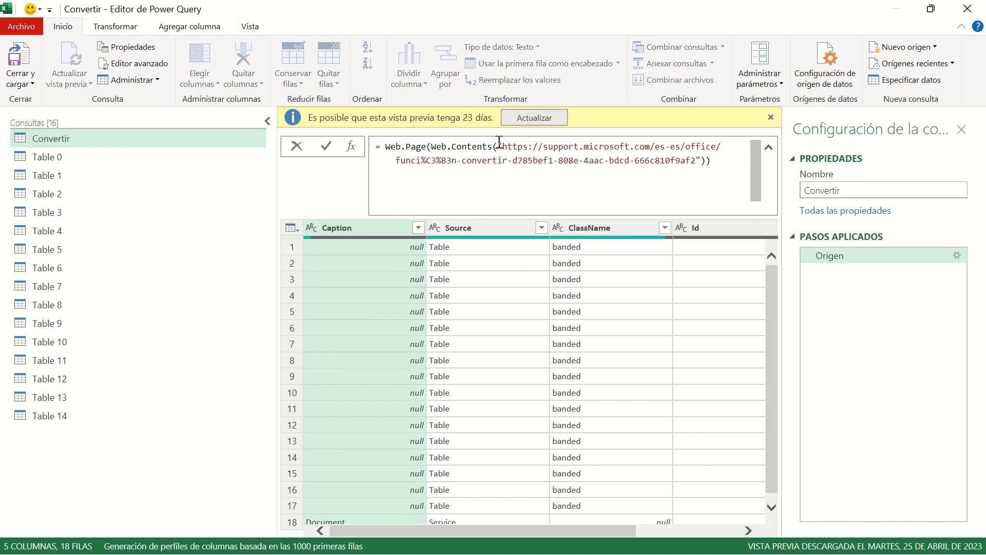
drag(500, 146, 675, 171)
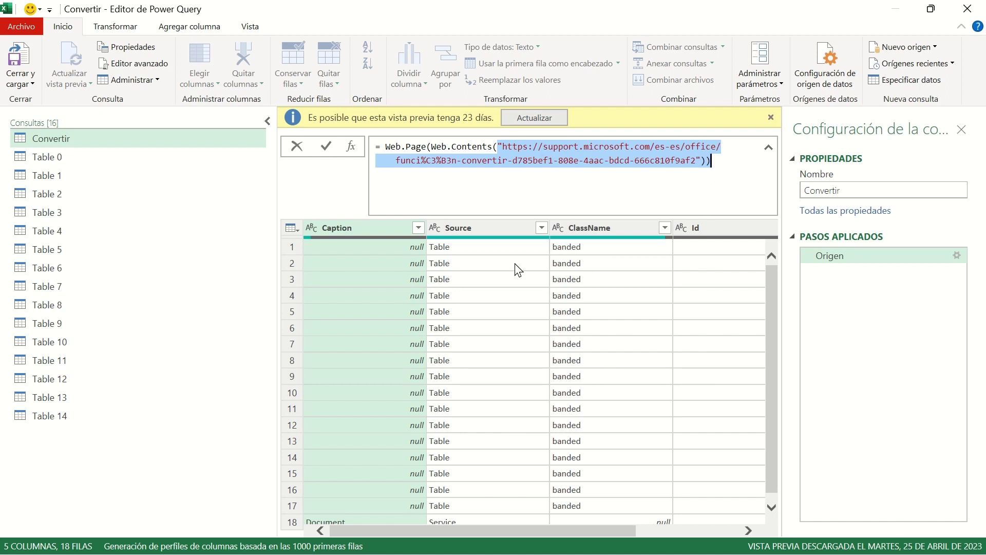
key(Escape)
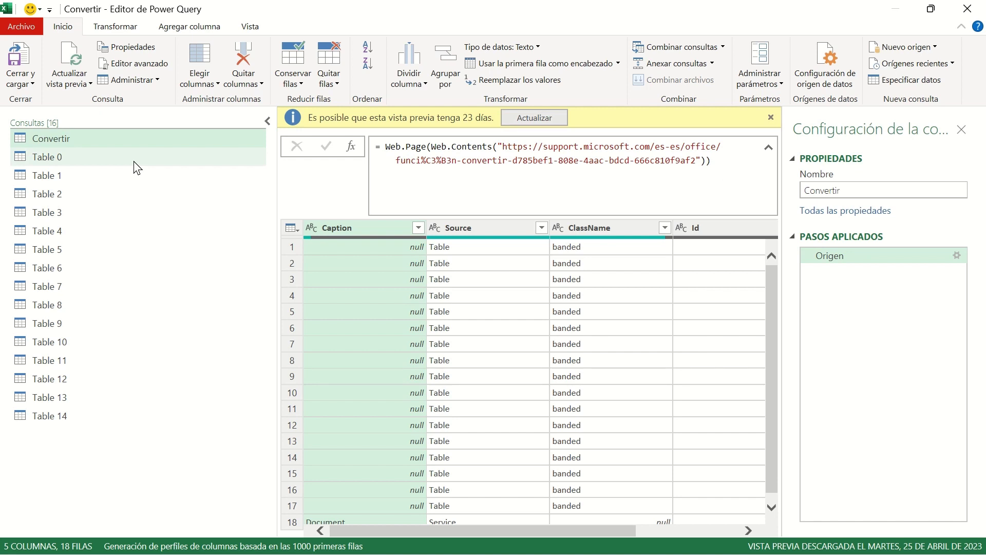
click(137, 168)
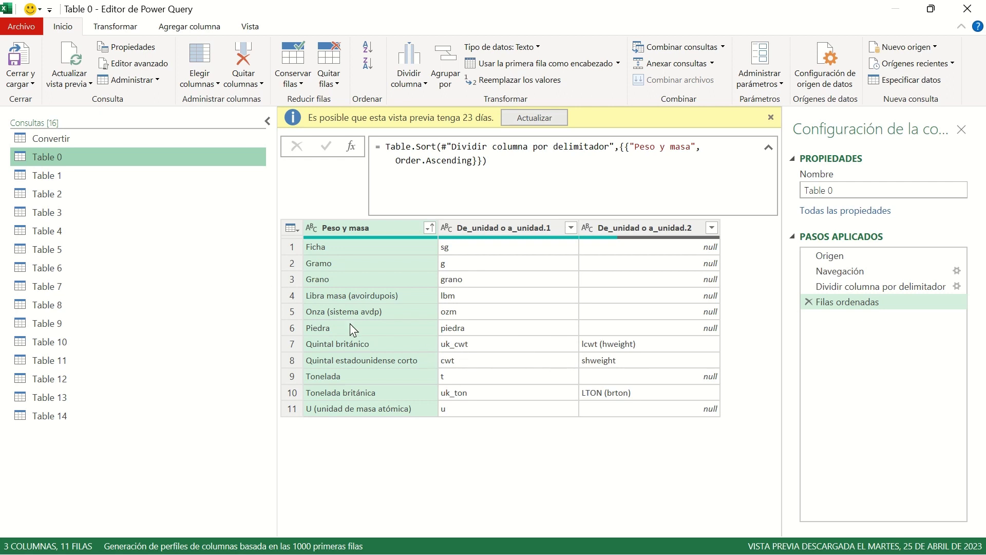
Inspect the Table 1 distance, Table 2 and Table 3 pressure queries, then close Power Query
click(119, 180)
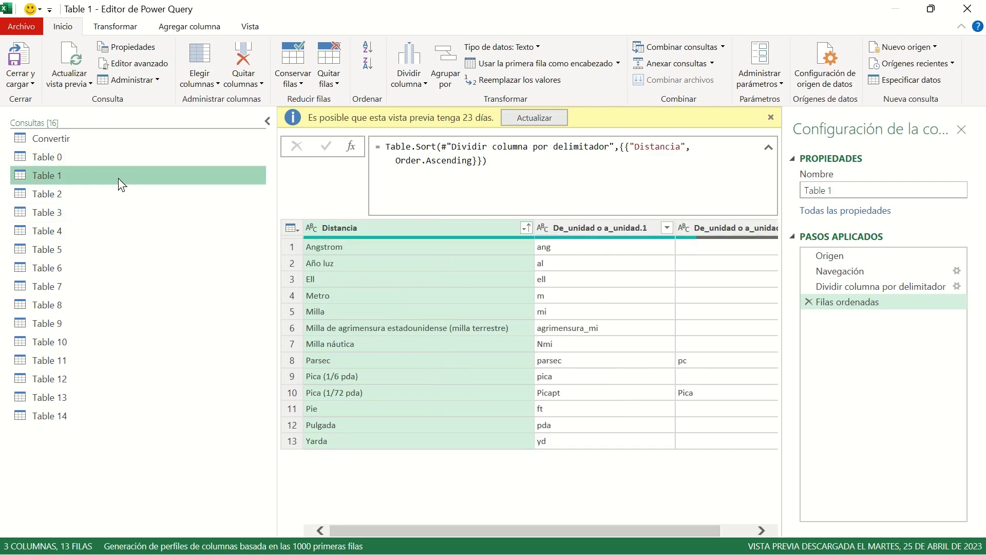
click(166, 193)
click(169, 211)
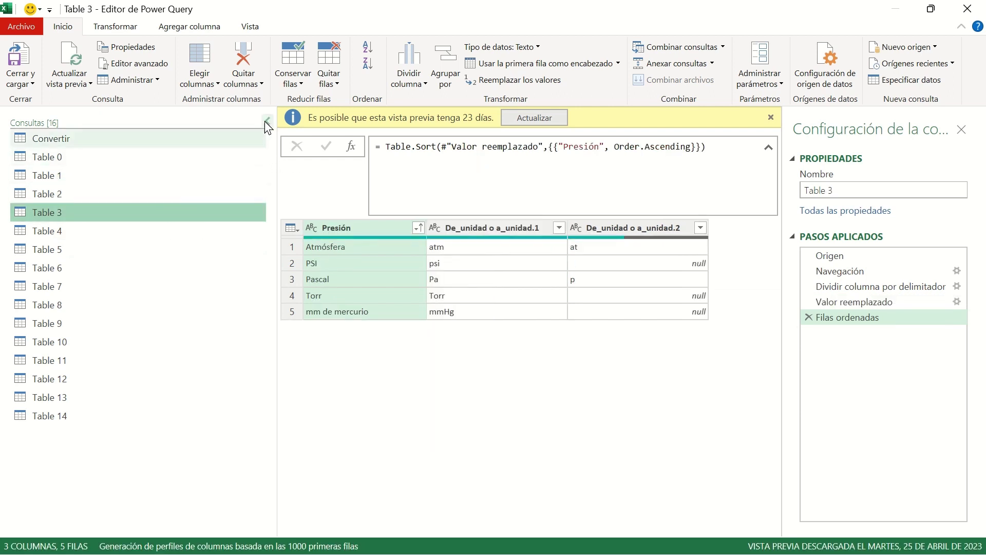
click(973, 17)
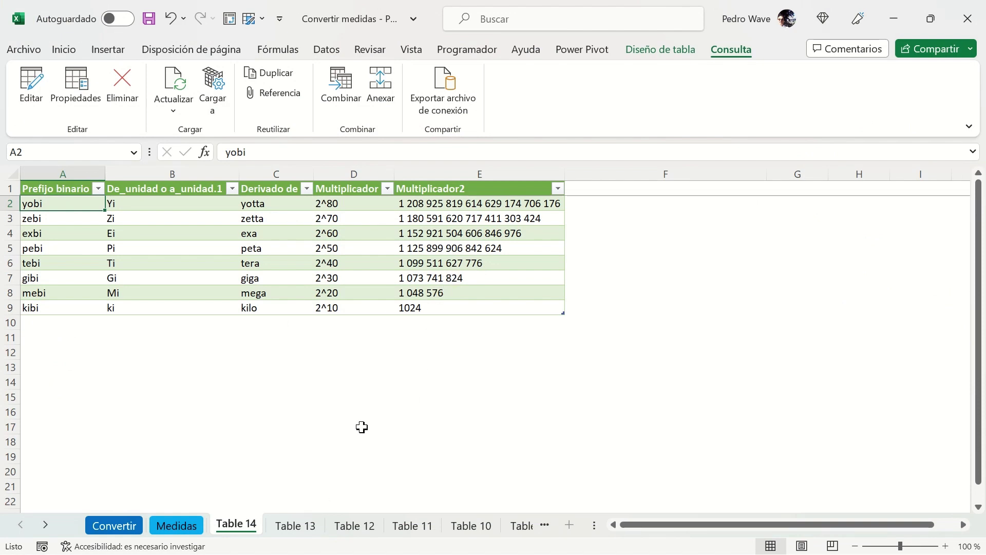
Move forward three sheets to reach the unit tables
key(ctrl+Page_Down)
key(ctrl+Page_Down)
key(ctrl+Page_Down)
key(ctrl+Page_Down)
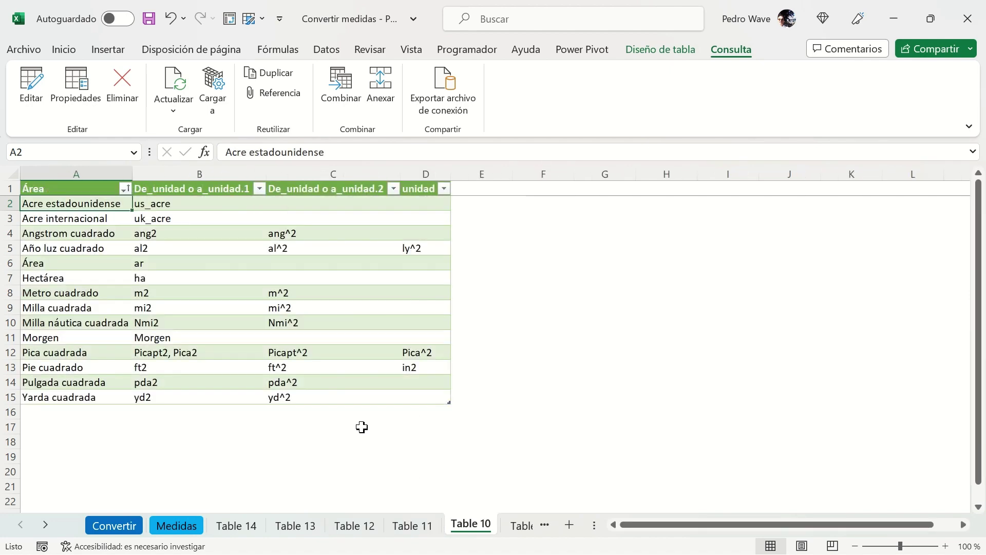
key(ctrl+Page_Down)
key(ctrl+Page_Down)
key(ctrl+Page_Down)
key(ctrl+Page_Down)
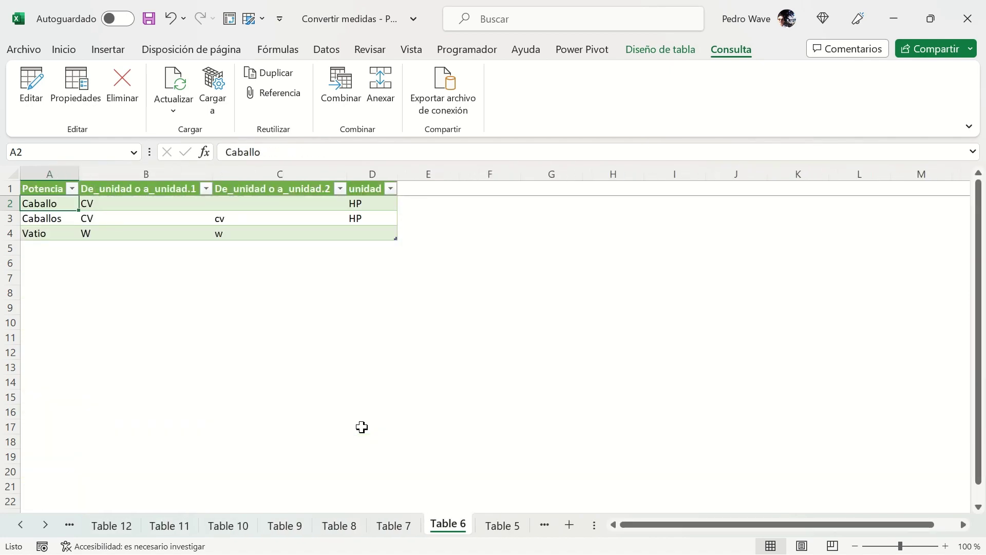
key(ctrl+Page_Down)
key(ctrl+Page_Down)
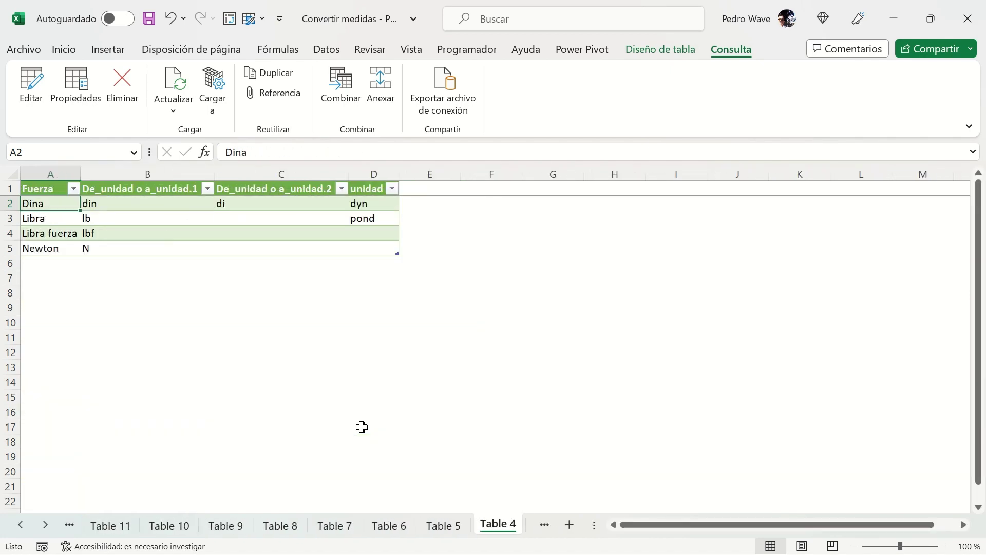
Check the Table 4 abbreviations dyn, din, lb and pond, then scroll back to the Convertir tabs
click(374, 204)
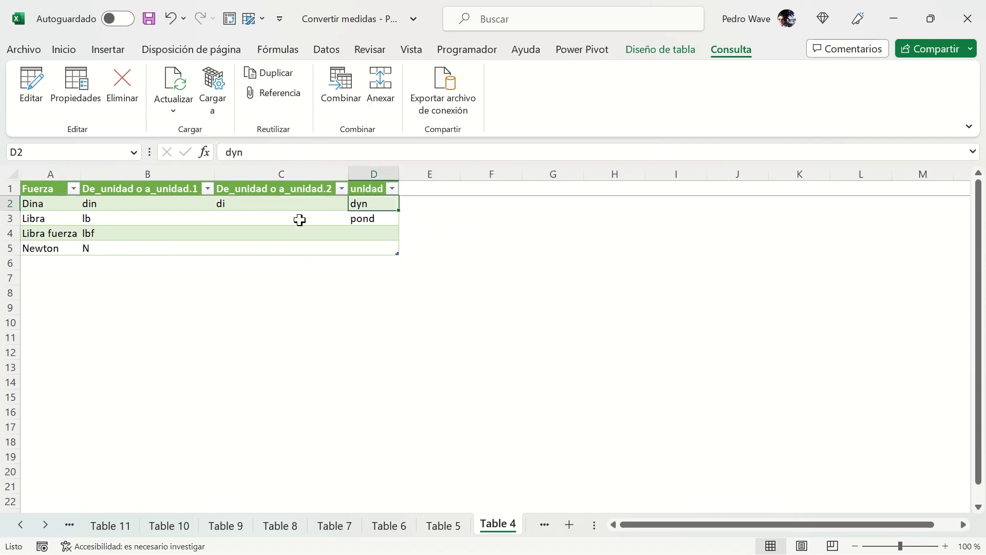
click(115, 202)
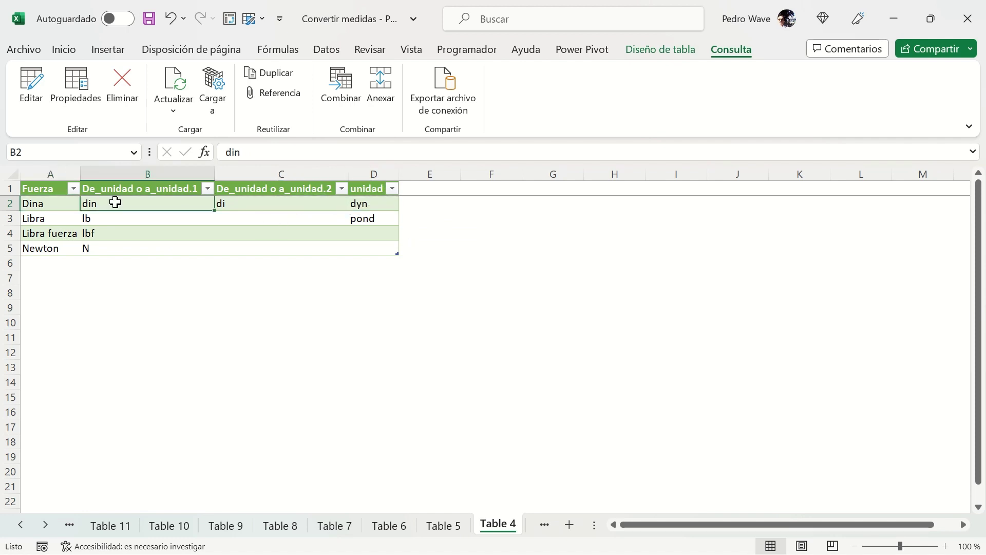
click(65, 218)
click(89, 217)
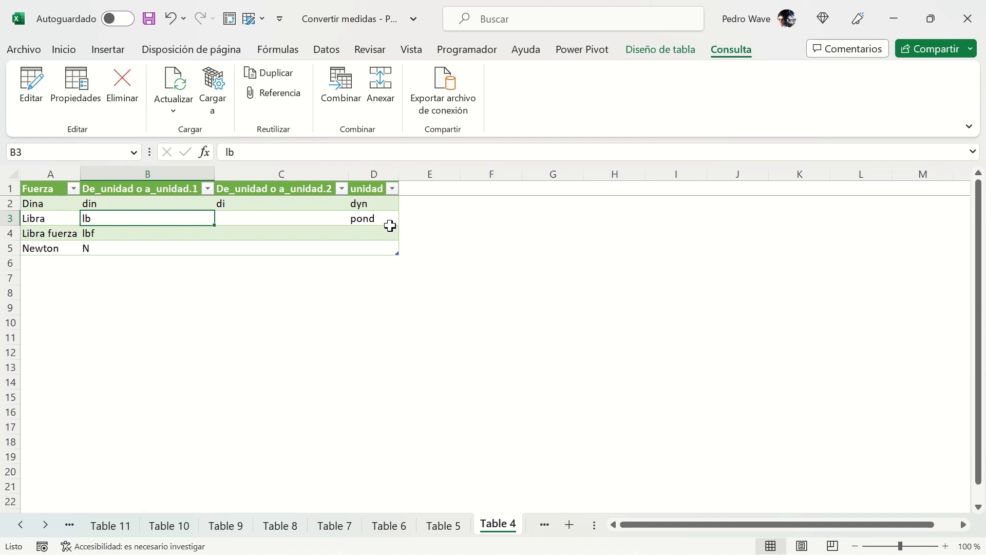
click(387, 215)
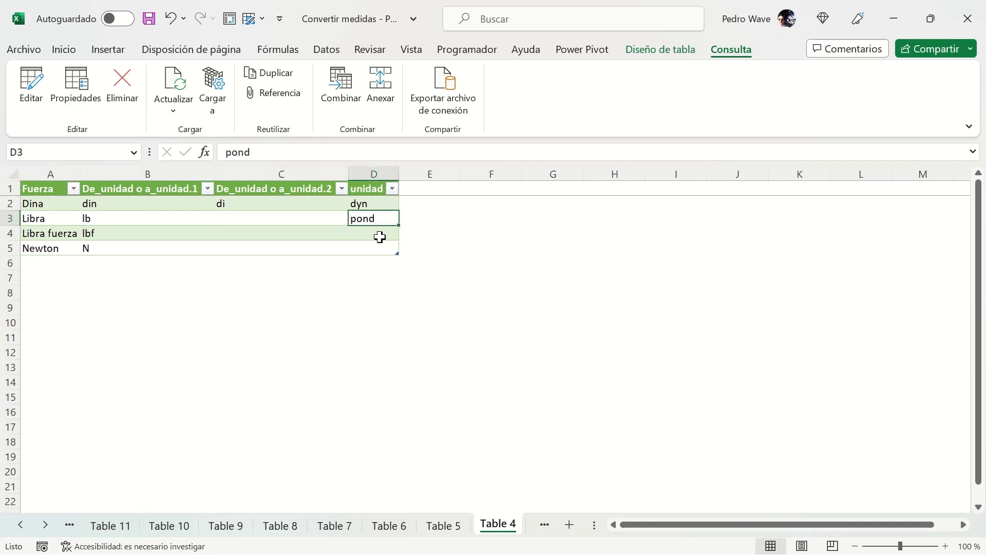
click(384, 203)
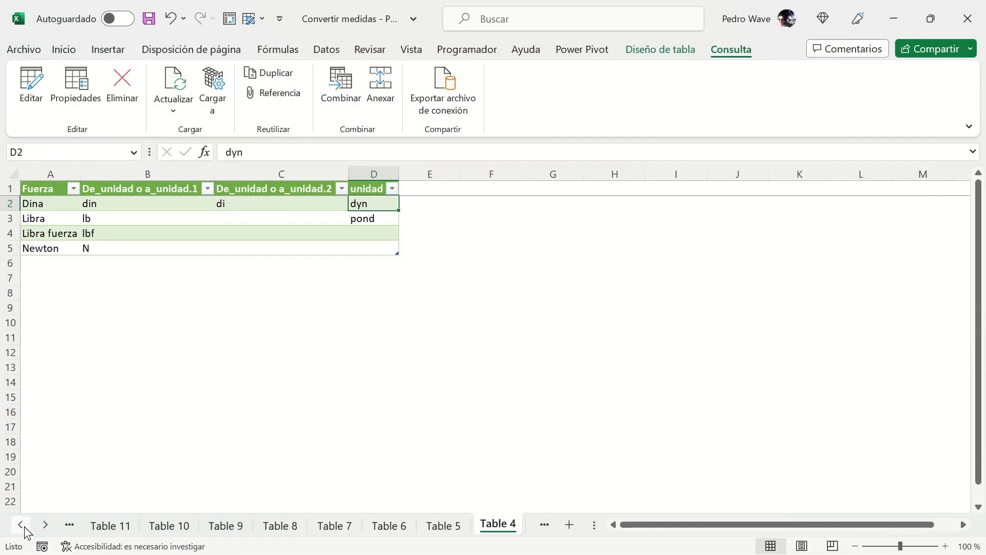
click(24, 528)
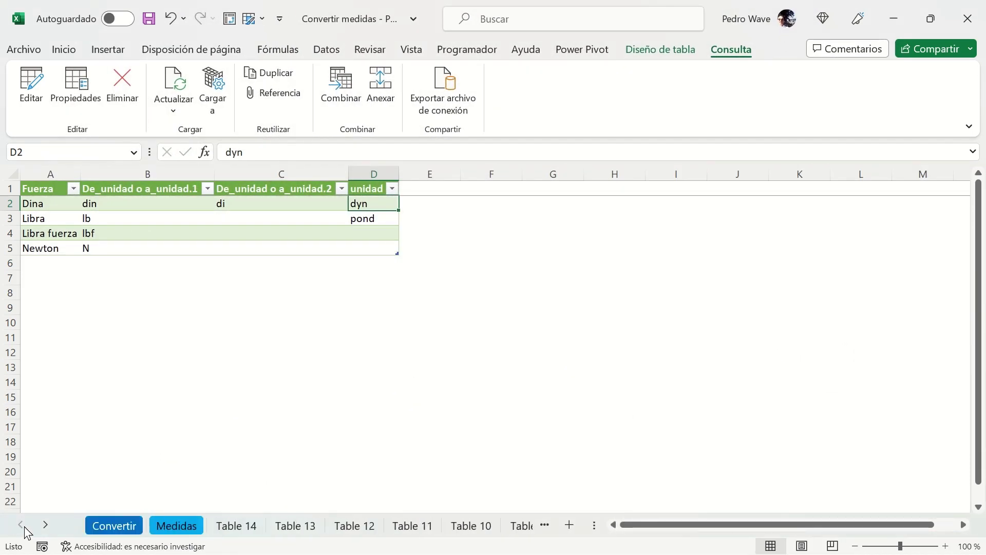
click(165, 526)
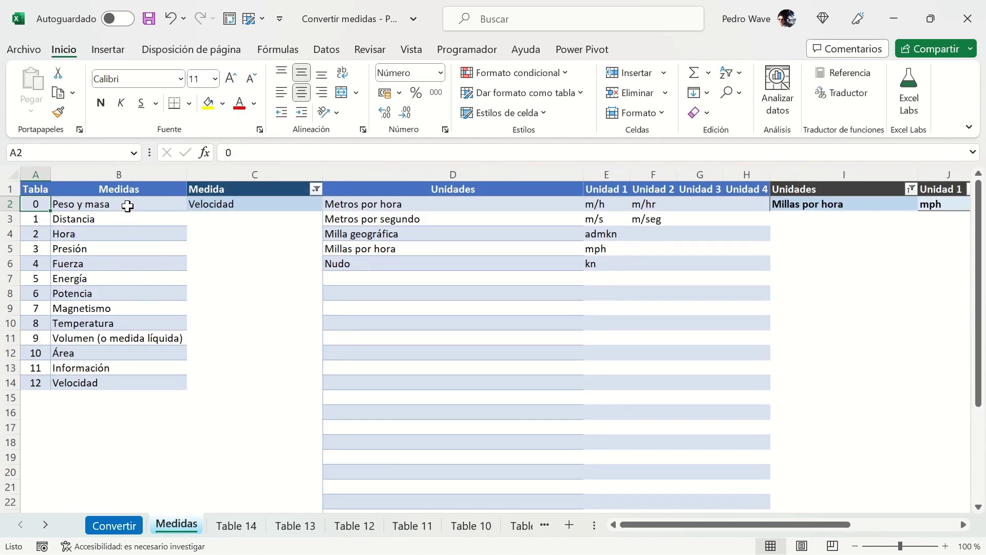
click(127, 206)
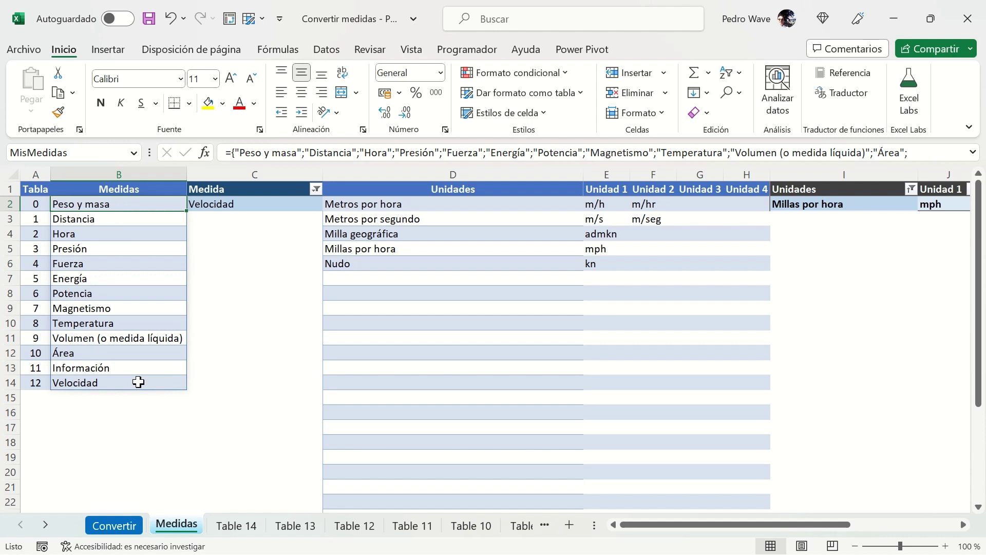
click(295, 206)
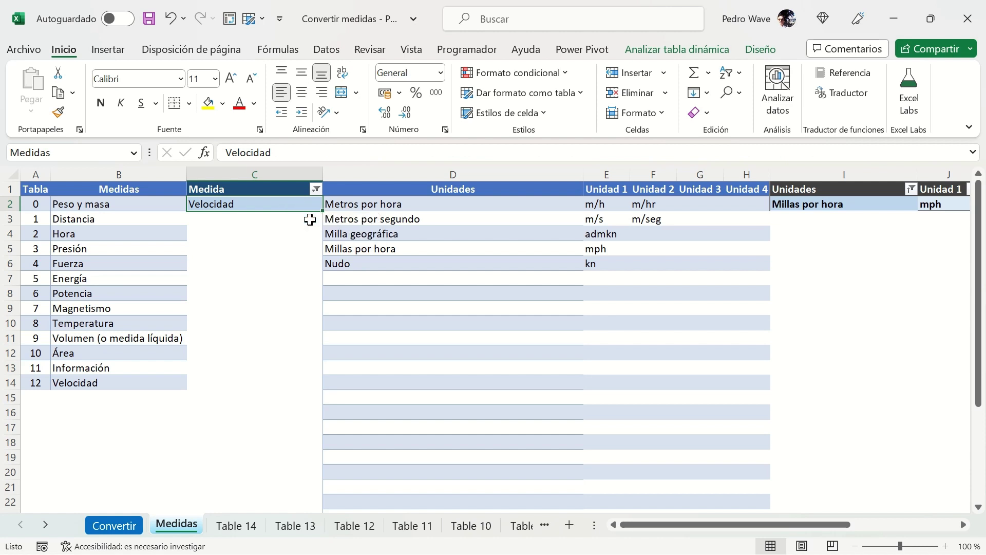
click(419, 209)
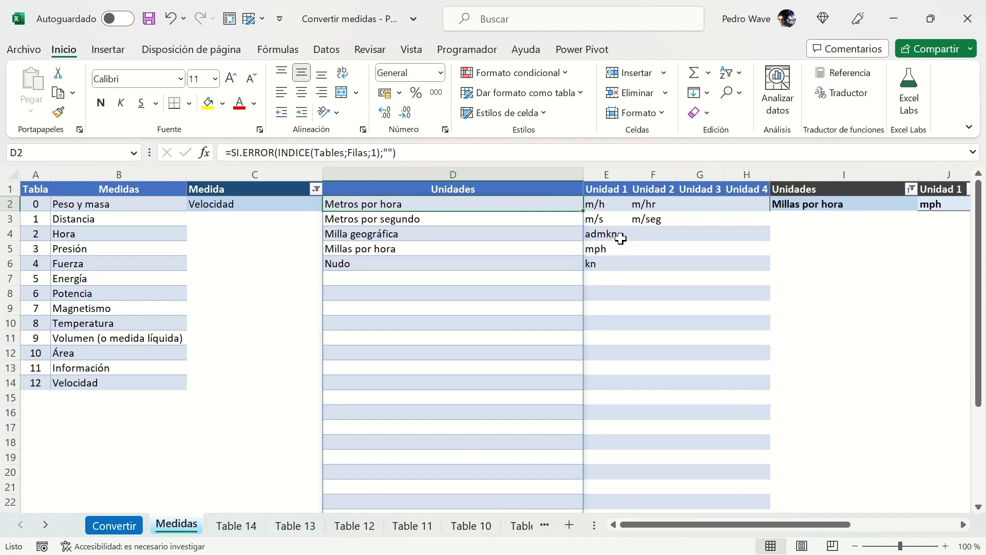
click(606, 204)
click(642, 205)
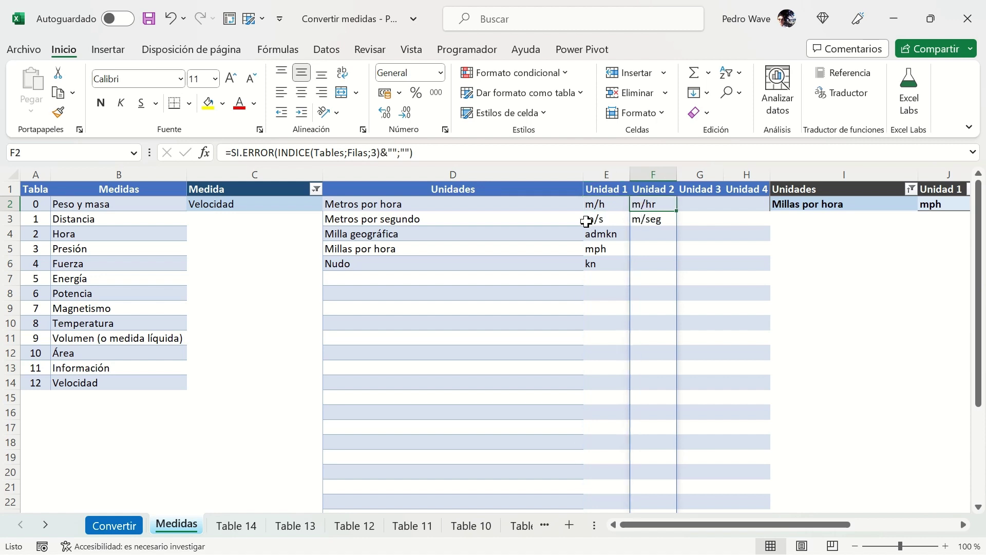
click(595, 222)
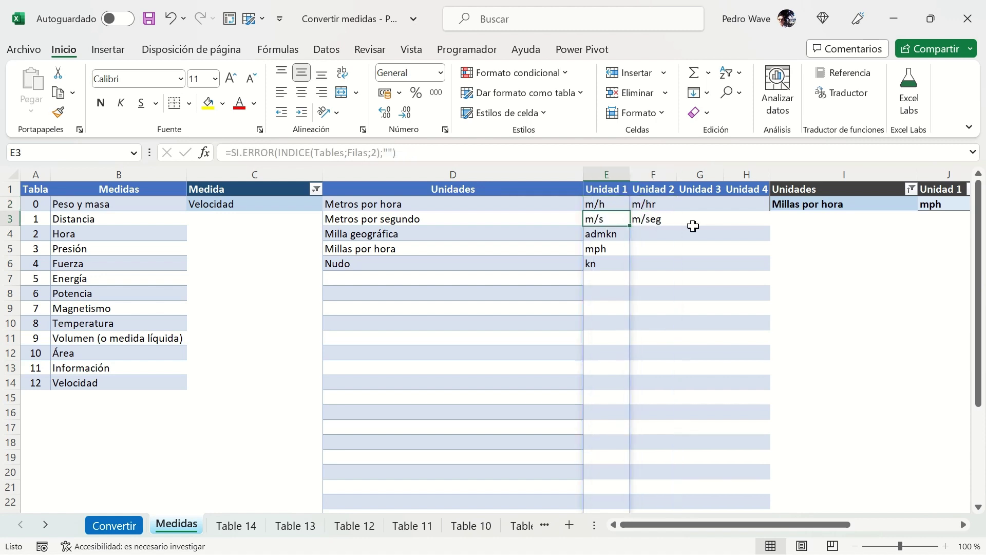
click(655, 221)
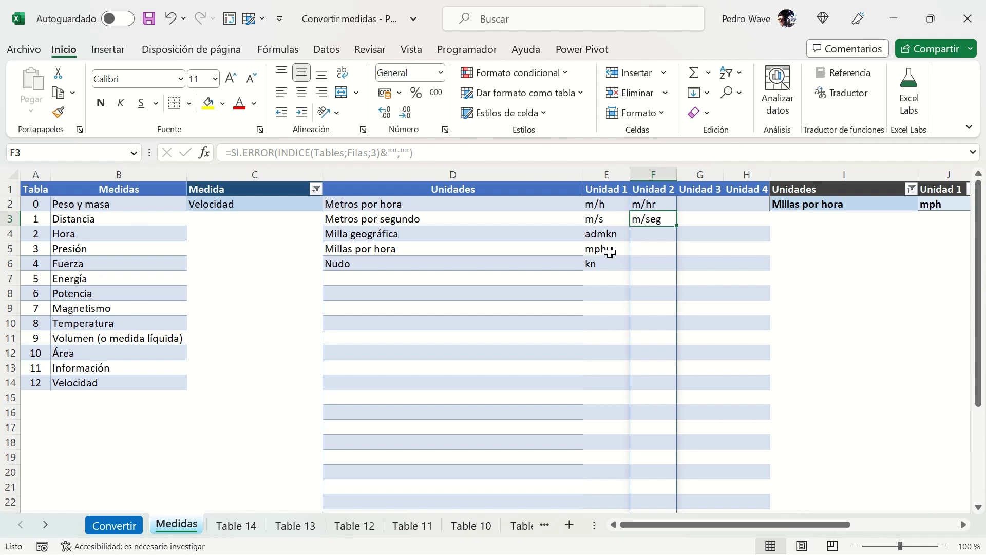
click(610, 253)
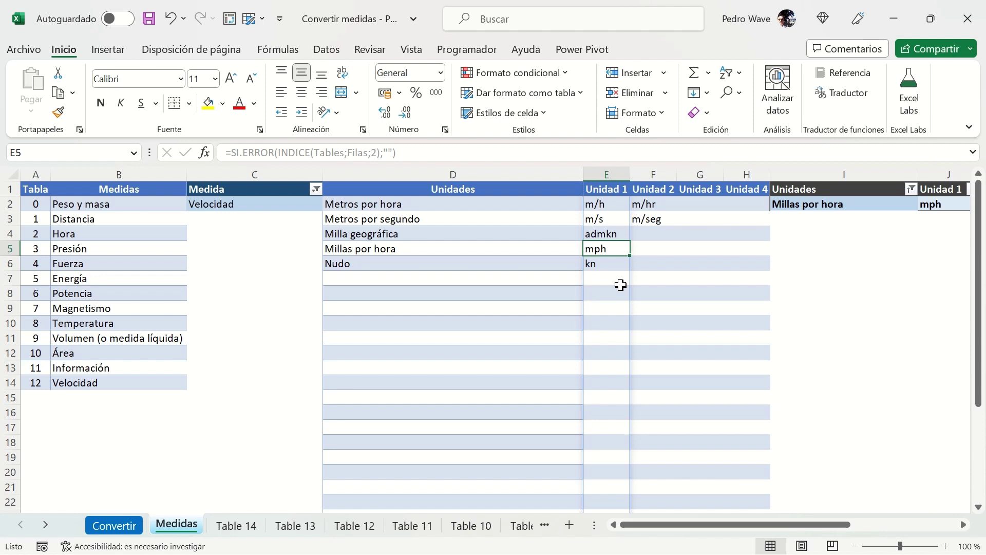
key(Right)
key(Right)
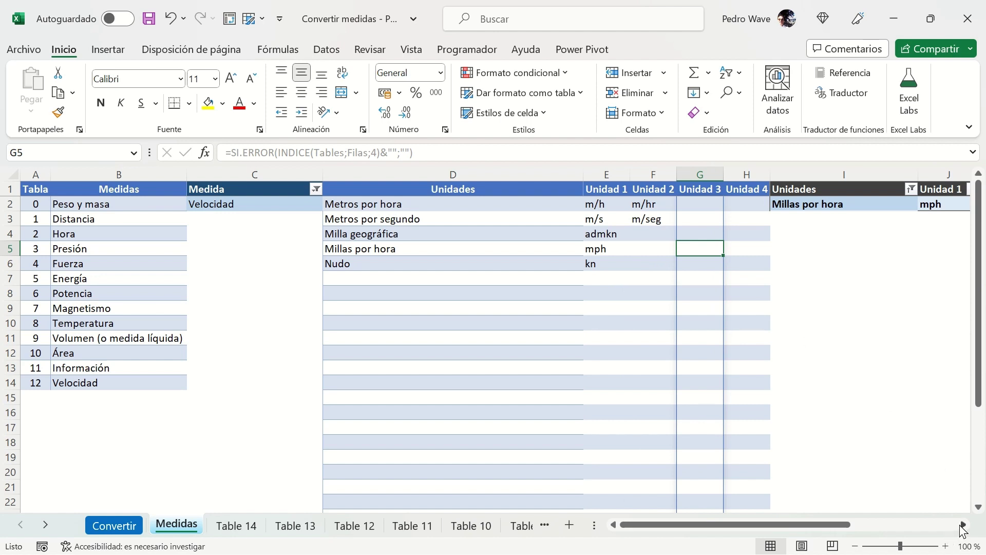
click(962, 525)
click(962, 525)
click(962, 525)
click(962, 525)
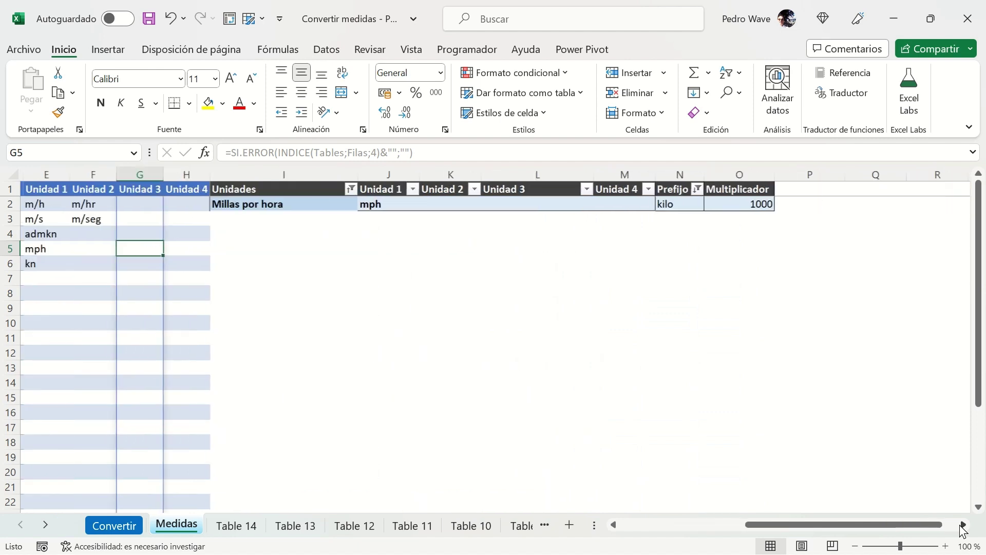
click(326, 205)
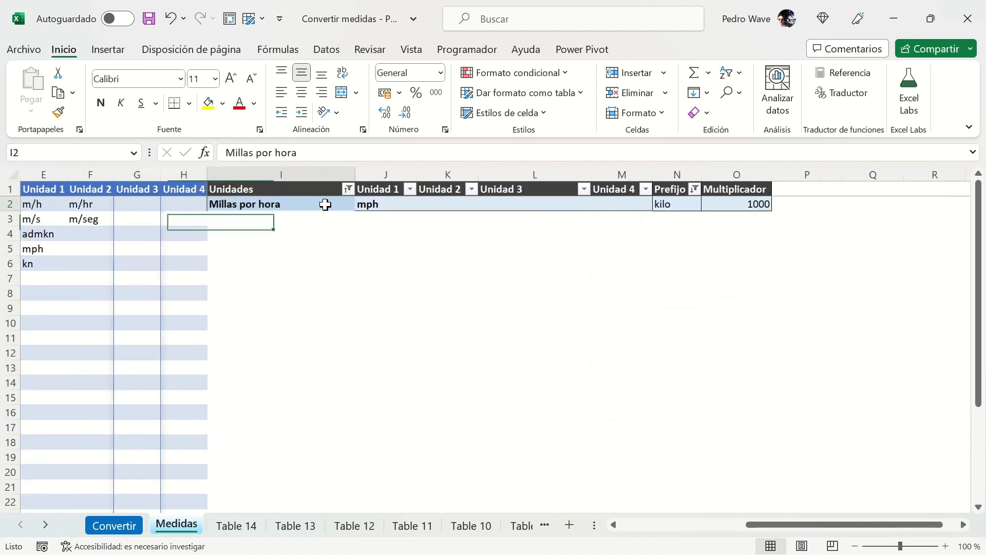
click(400, 204)
click(673, 204)
mouse_move(735, 205)
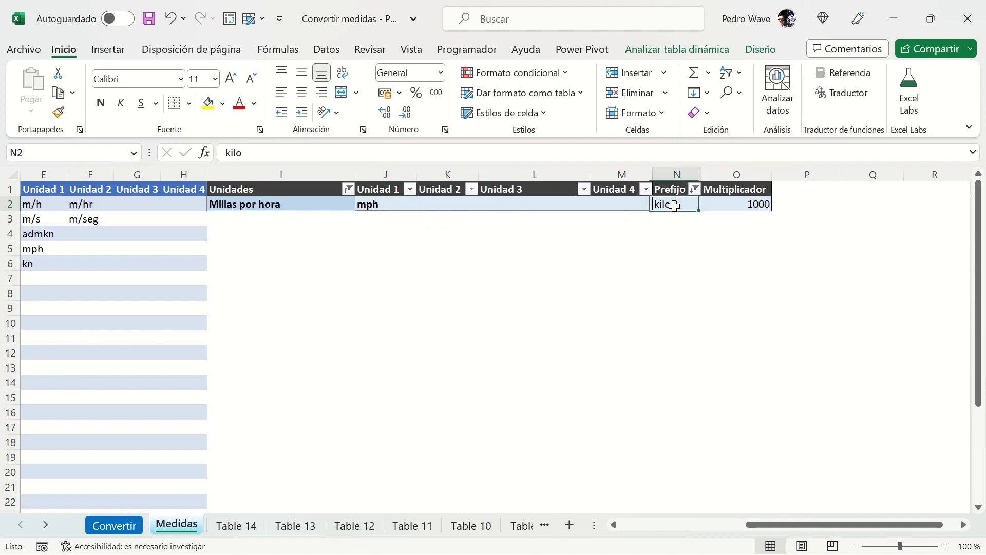
click(723, 205)
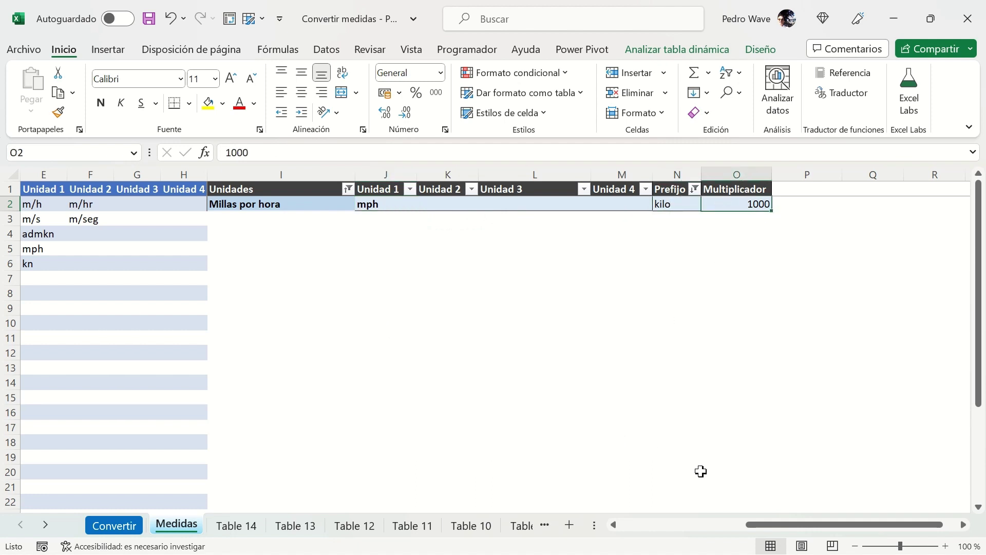
click(614, 524)
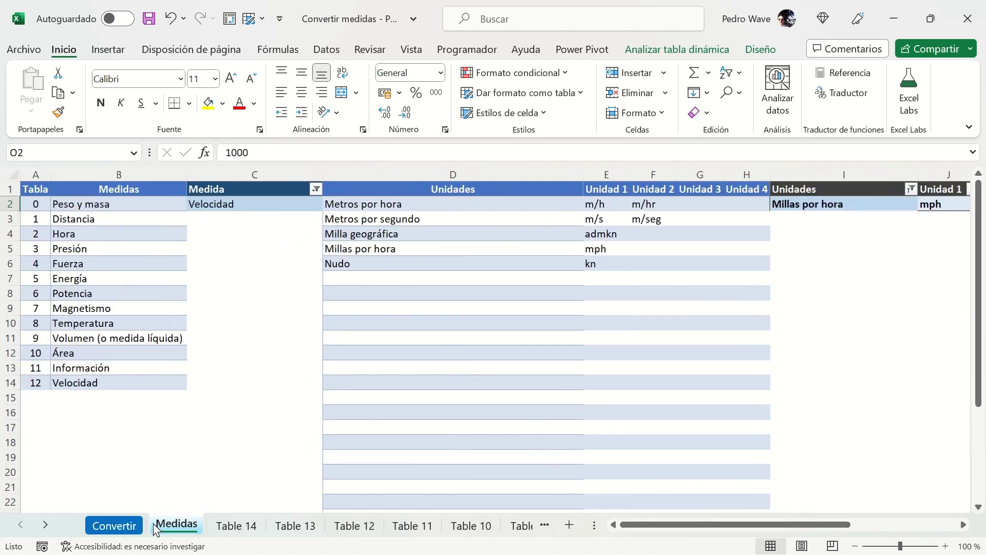
Go to the Convertir sheet, attempt to edit K4's formula and dismiss the protection warning
click(105, 523)
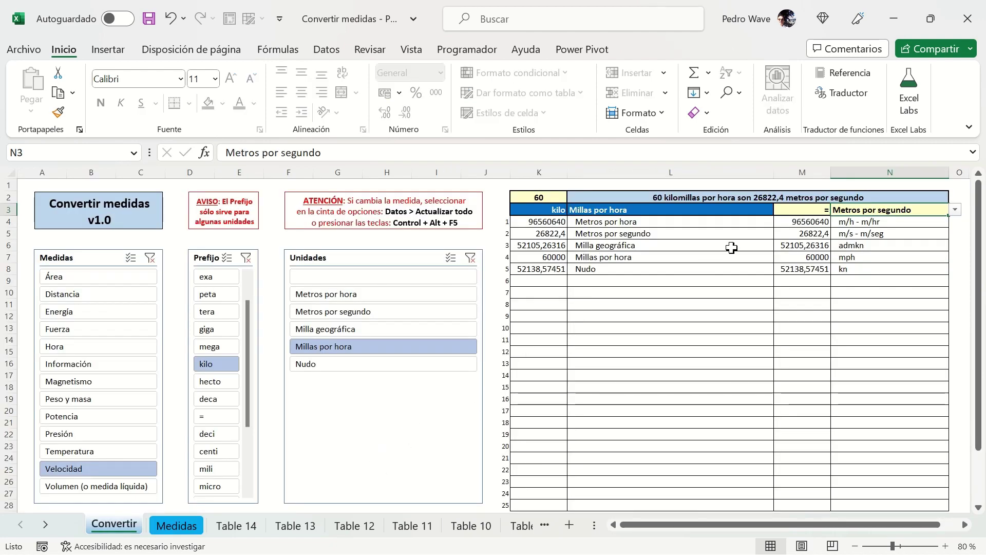
click(551, 226)
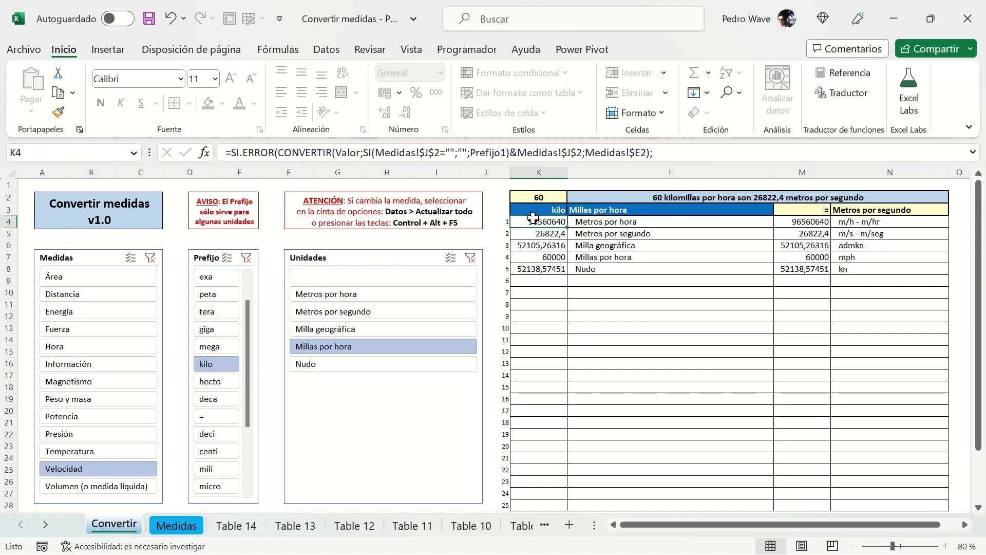
click(326, 156)
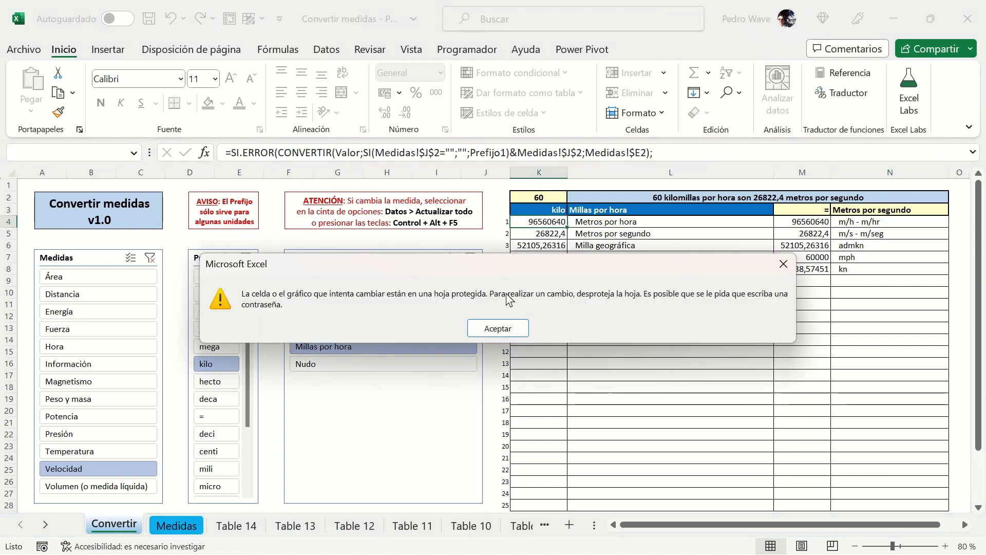
click(498, 333)
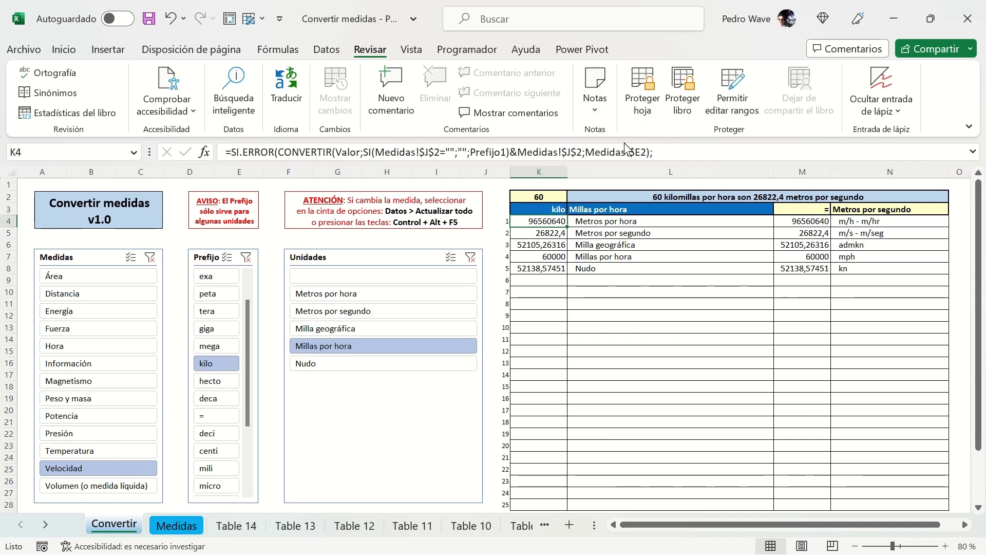
Open the CONVERTIR Help article from the argument tooltip of K4's formula
click(311, 151)
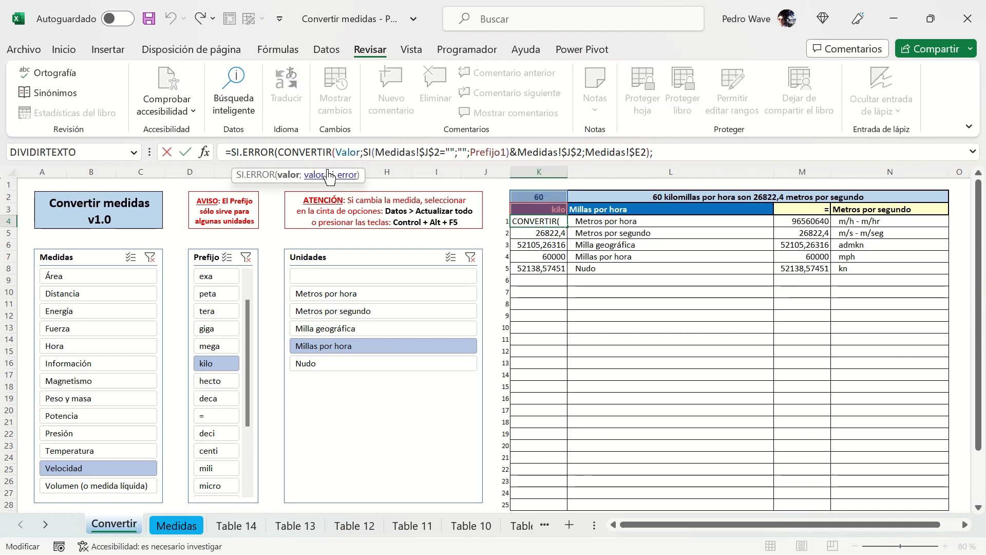
click(335, 151)
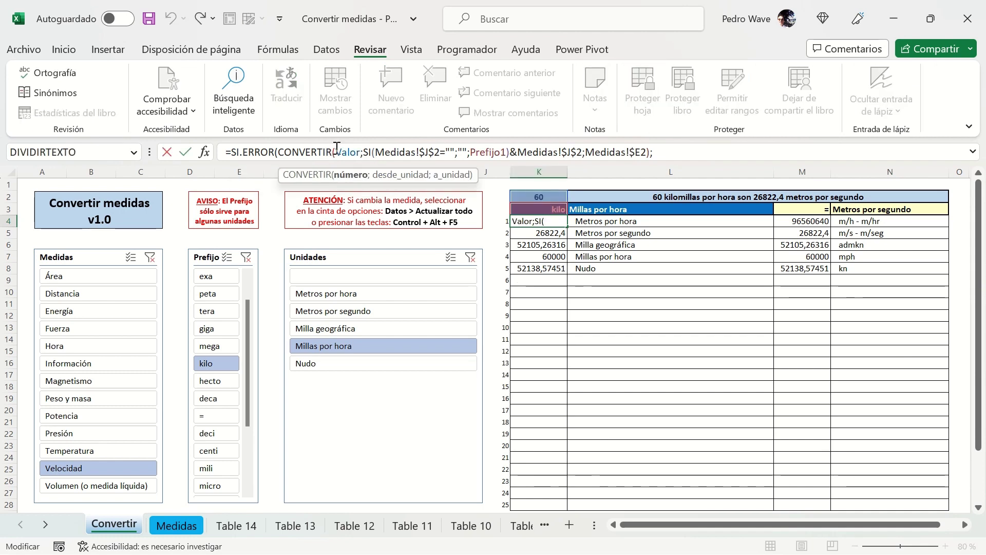
click(308, 177)
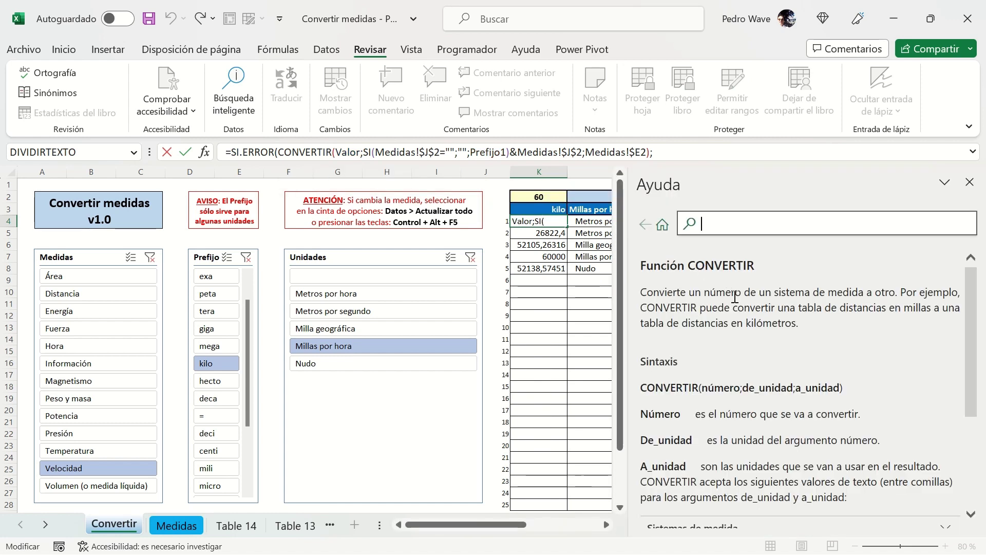
Read the Sistemas de medida unit code tables, close Help, and insert a K1 reference
scroll(734, 309, down, 1)
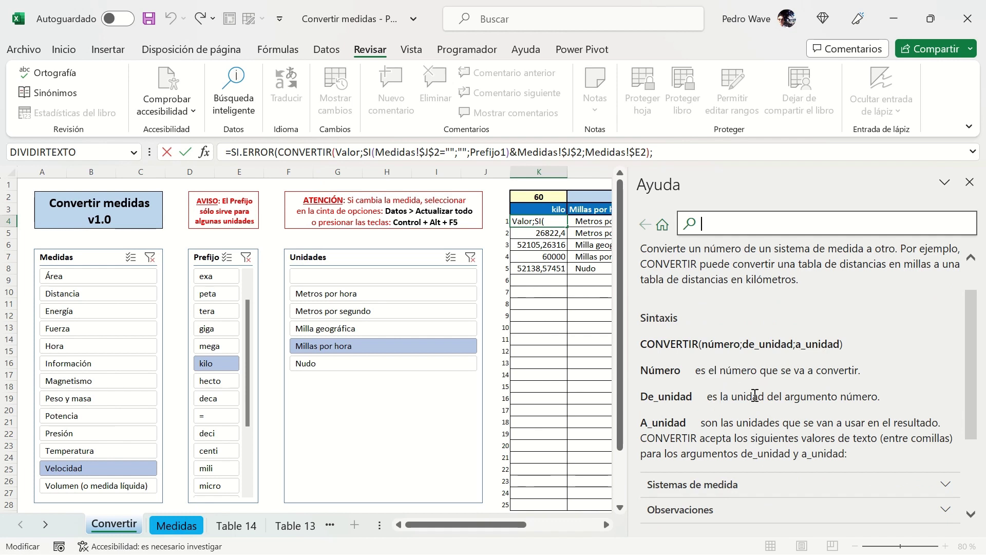
scroll(753, 396, down, 1)
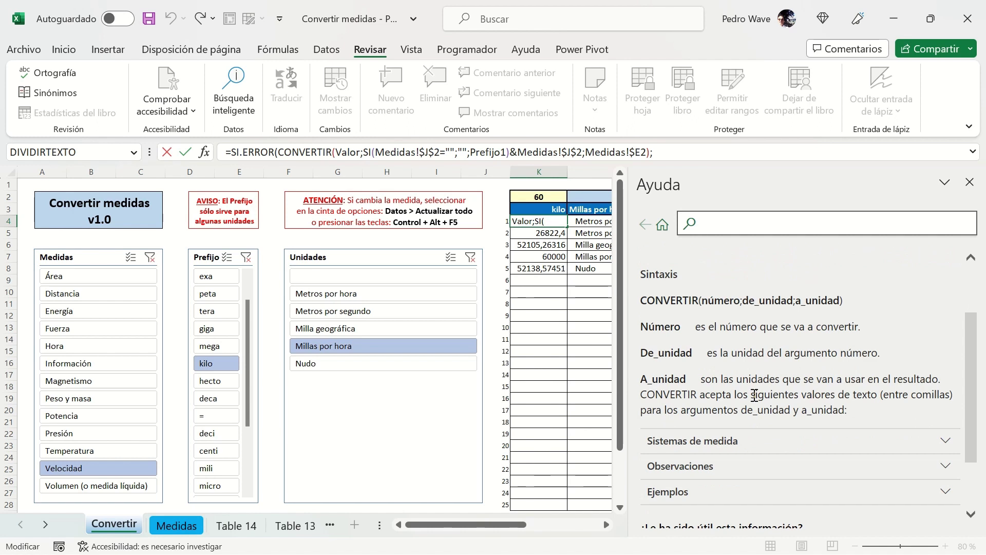
scroll(754, 396, down, 1)
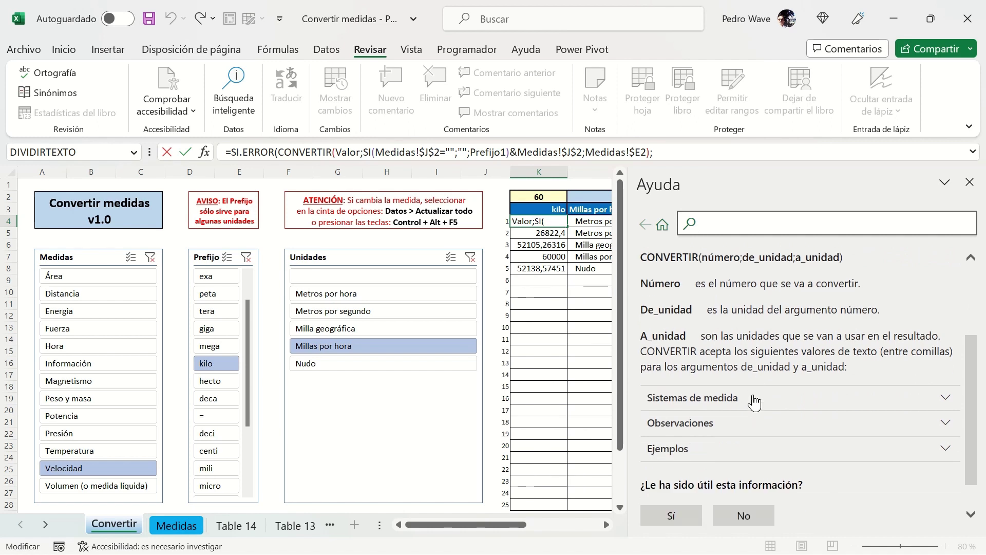
click(937, 401)
scroll(924, 401, down, 2)
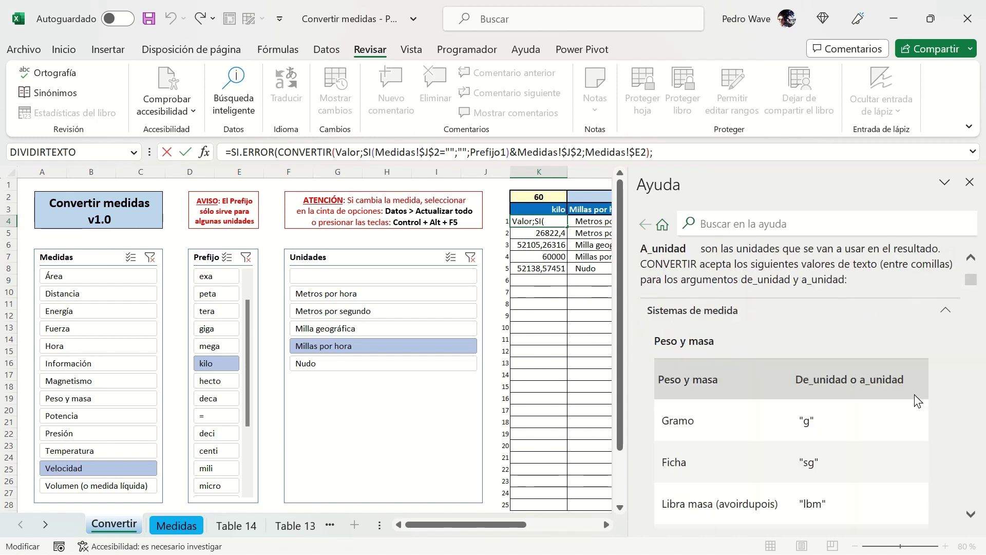
scroll(918, 400, down, 1)
scroll(918, 401, down, 1)
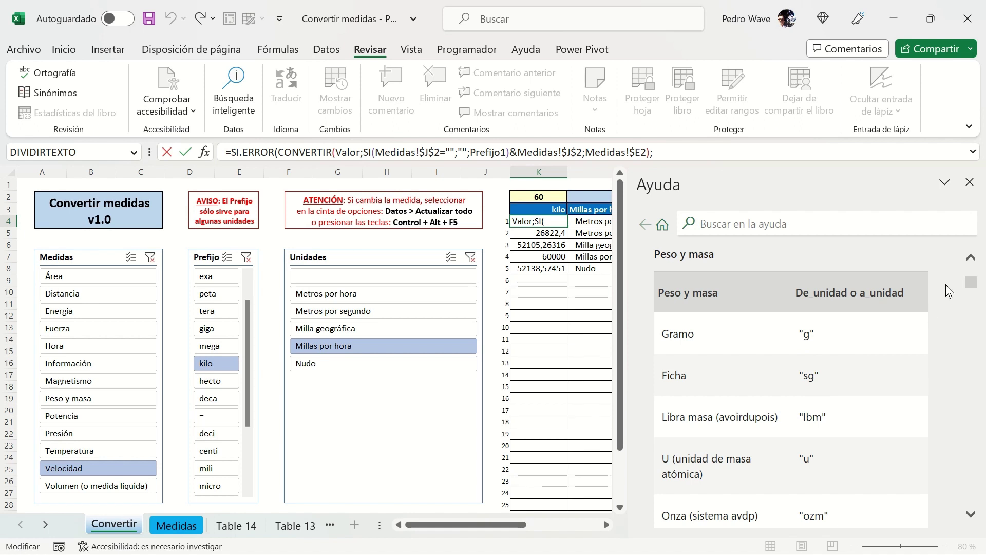
click(971, 182)
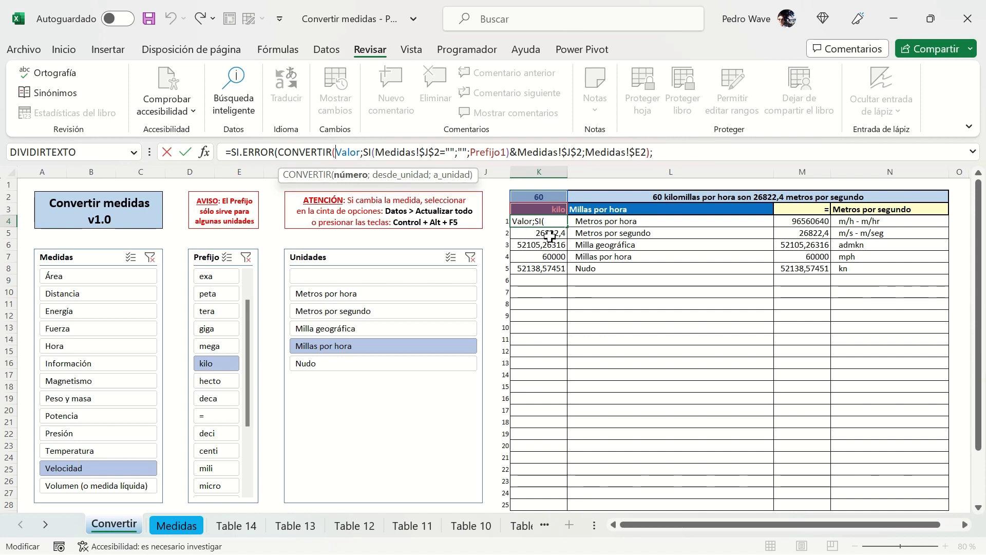
click(550, 184)
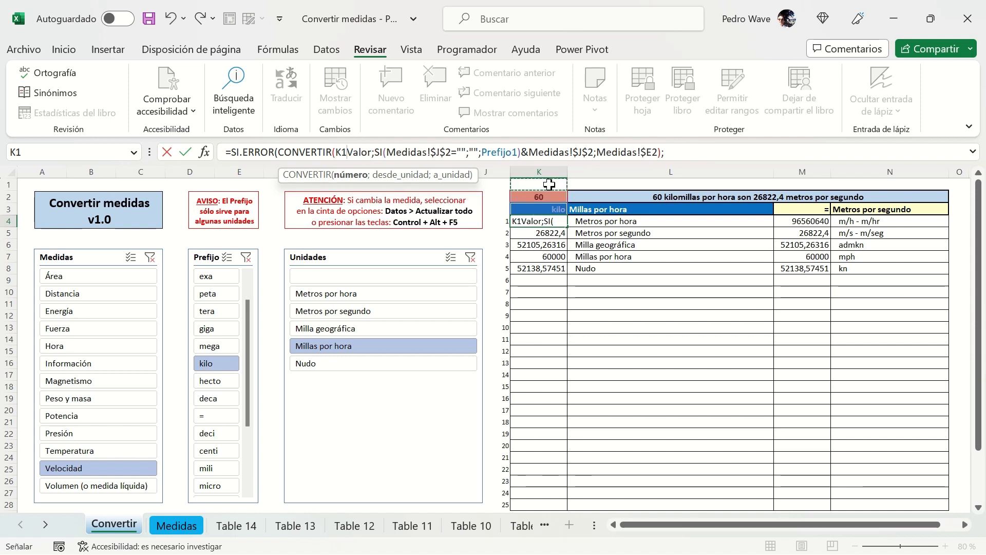
Cancel the K4 edit and begin =CONVERTIR(Valor; in cell K1
key(Escape)
click(550, 184)
click(529, 157)
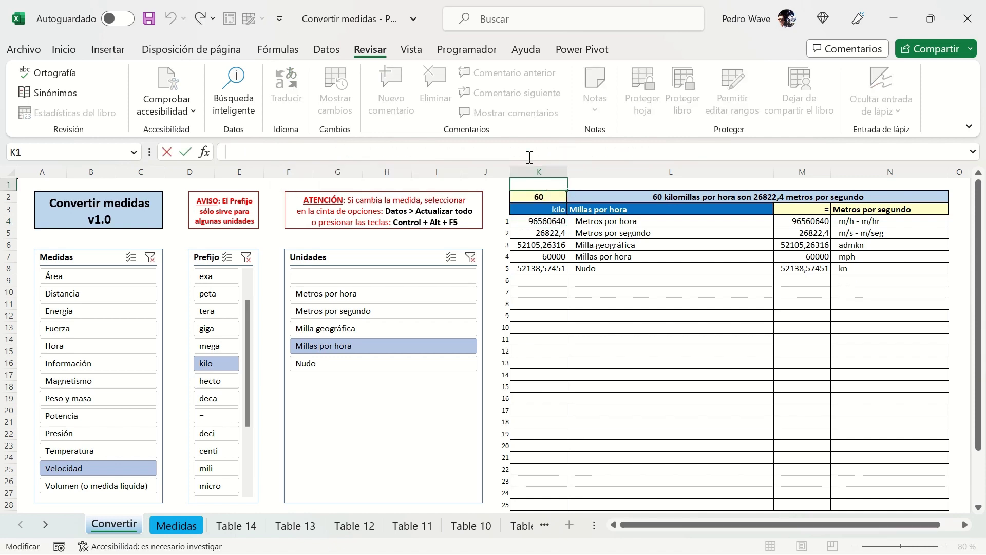
text(=con)
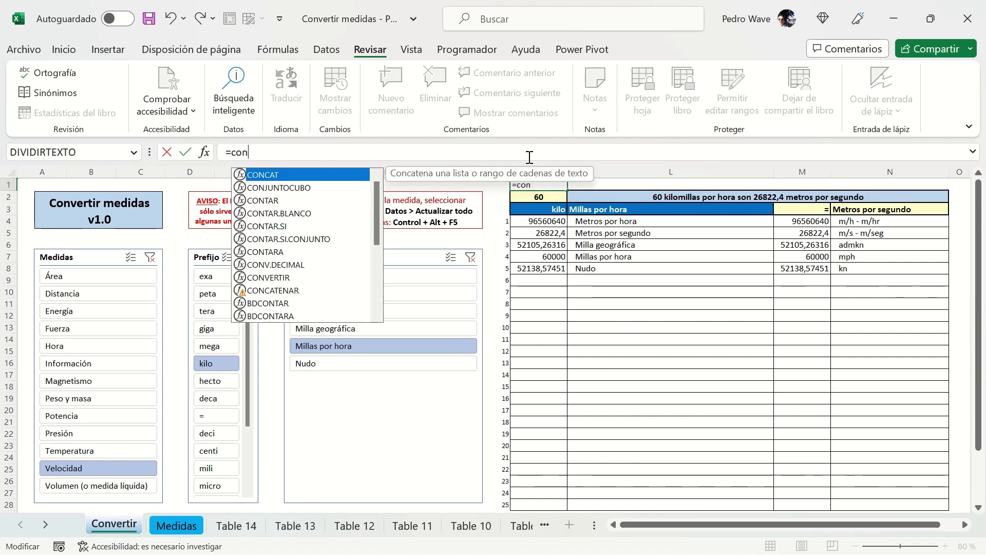
text(vertir)
key(Tab)
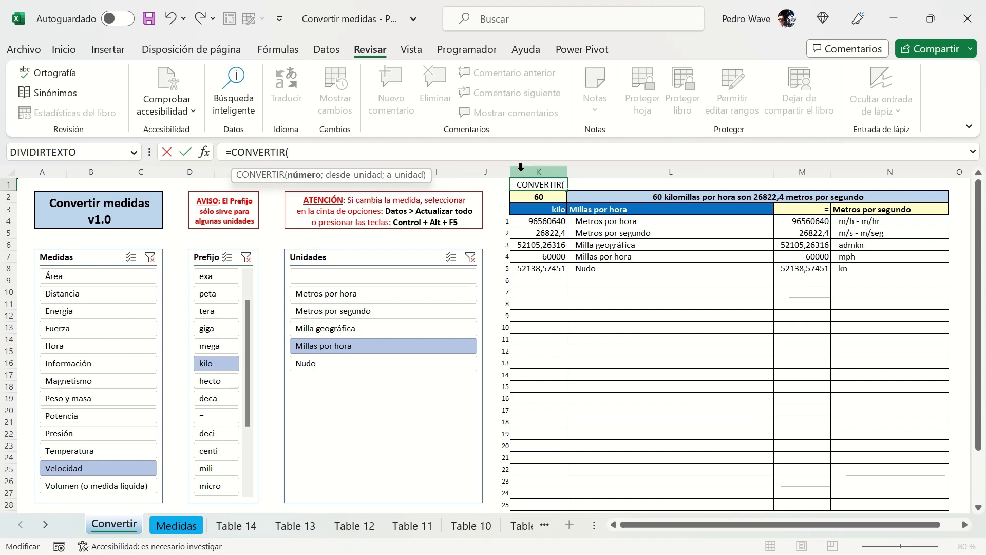
click(534, 194)
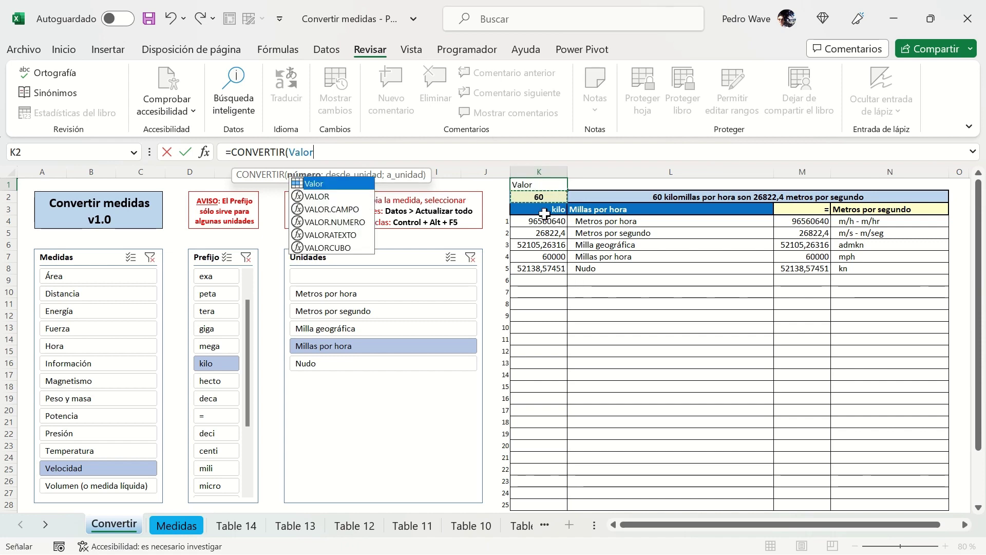
text(;)
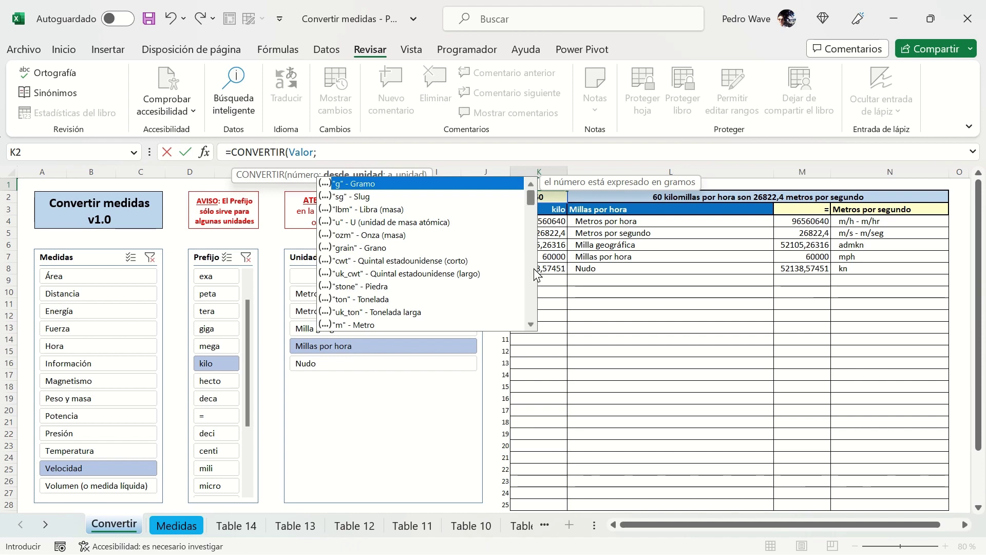
Browse the unit autocomplete list looking for the knots entry
scroll(534, 274, down, 4)
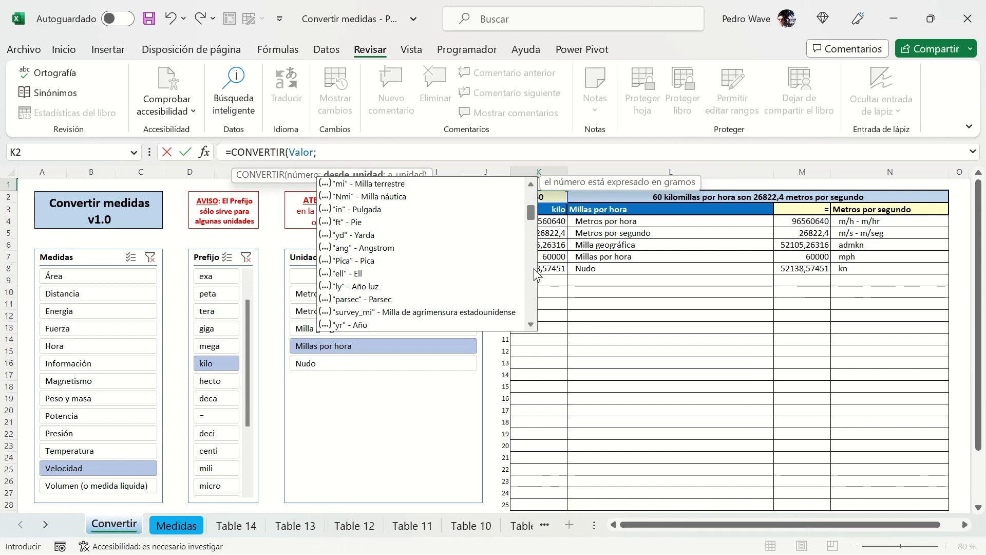
scroll(534, 274, down, 4)
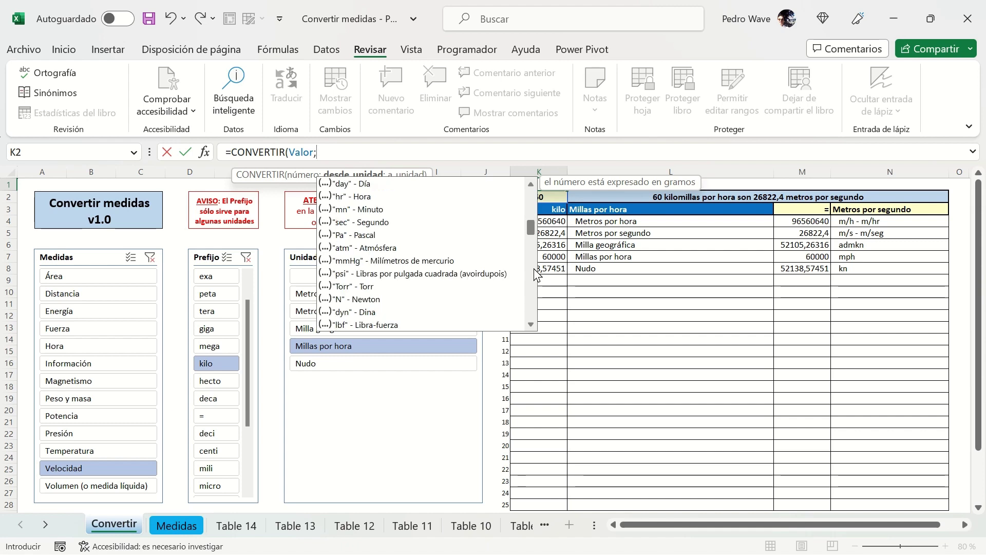
scroll(534, 275, down, 4)
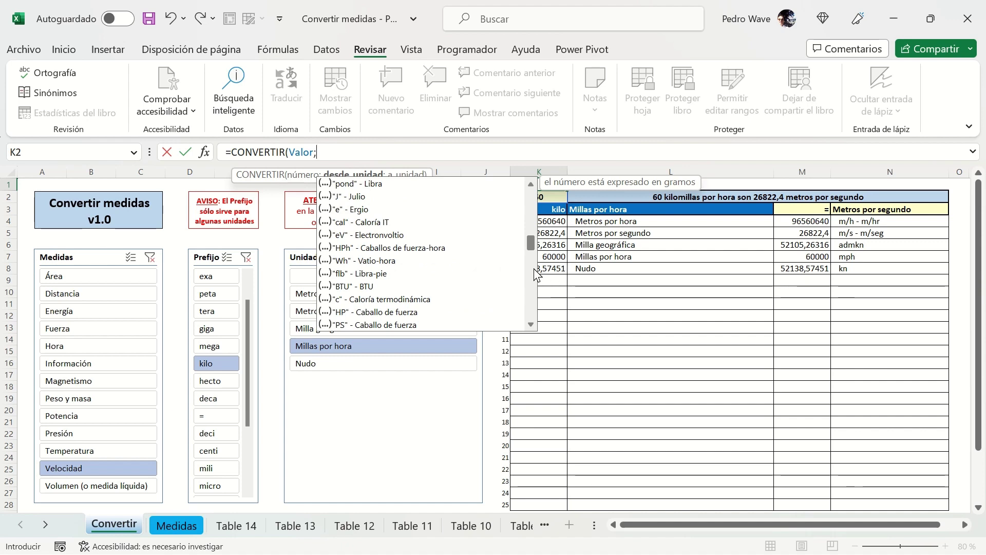
scroll(535, 275, down, 4)
scroll(533, 289, down, 4)
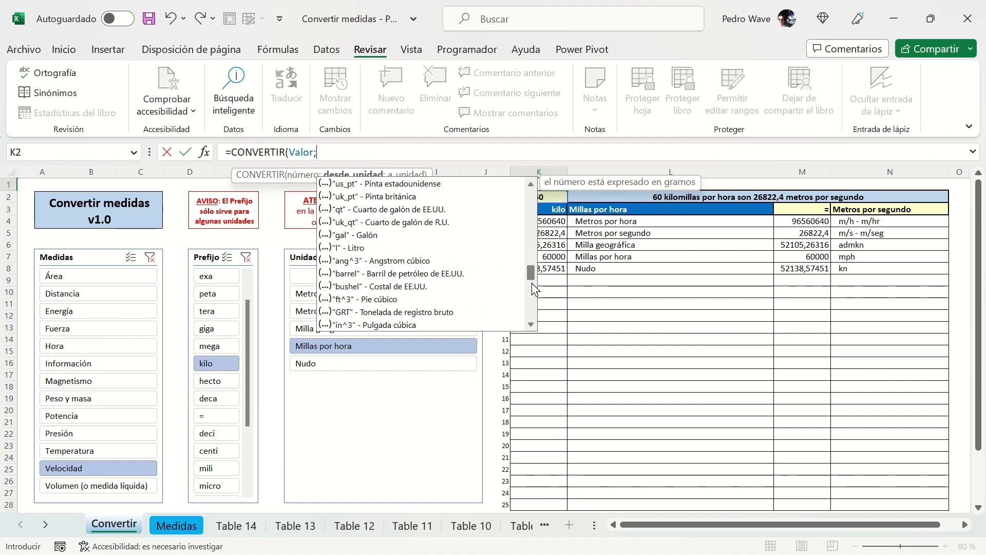
click(533, 302)
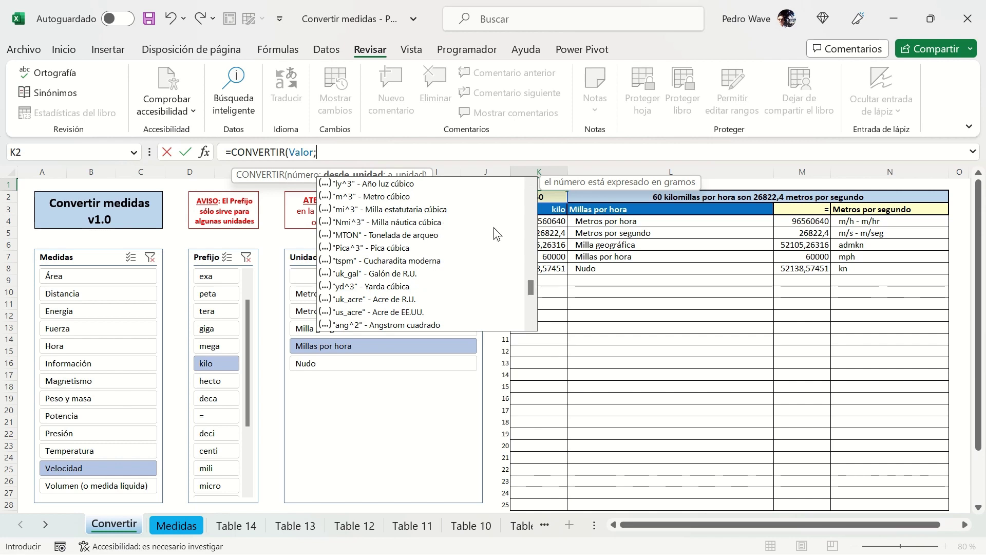
click(532, 307)
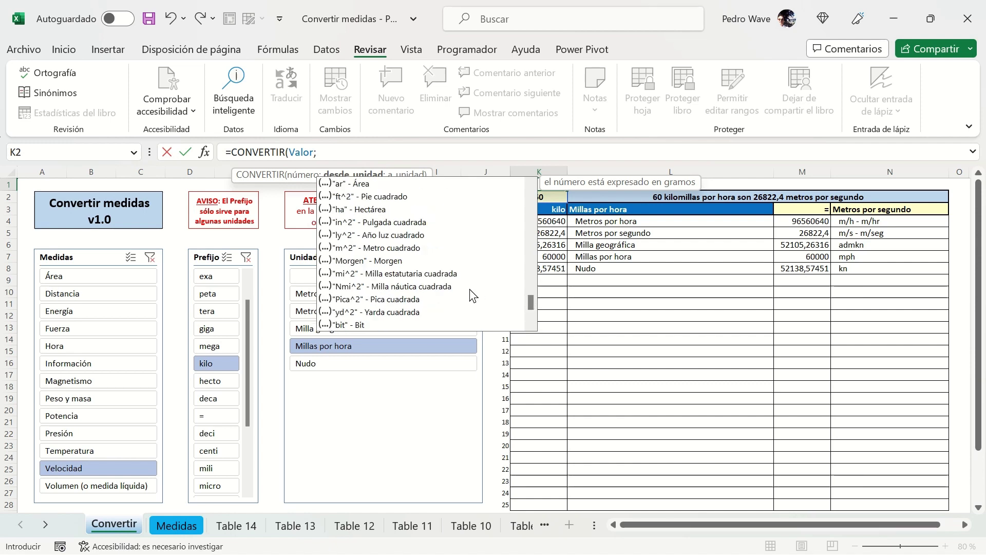
Remove the mistaken "admkn" unit and insert "kn" (Nudo) as the source unit
scroll(472, 292, down, 1)
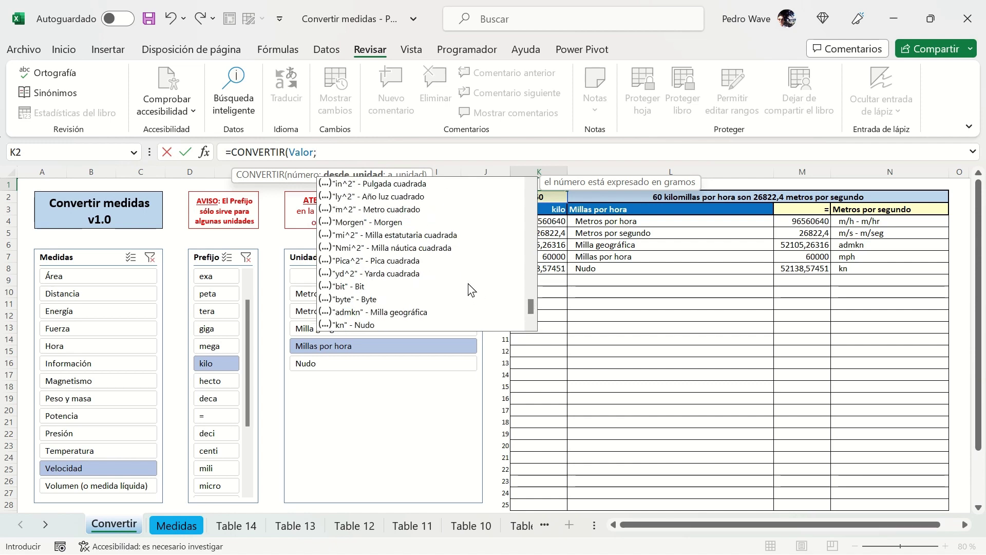
scroll(472, 292, down, 1)
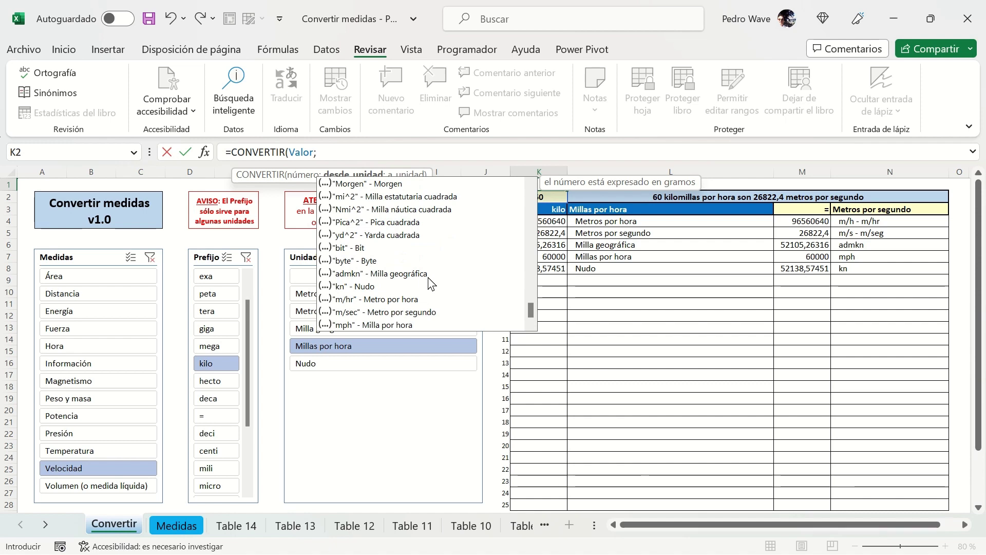
click(419, 289)
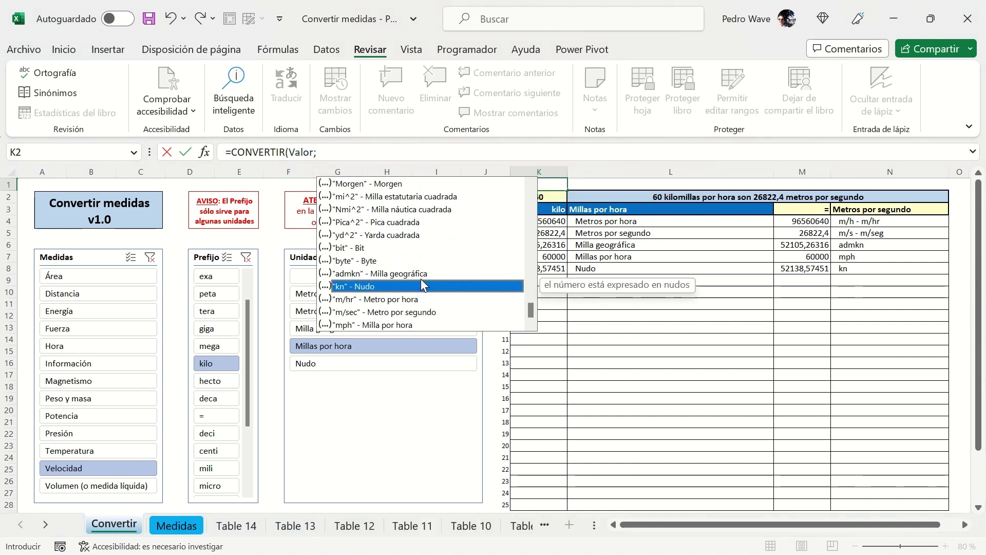
double_click(411, 273)
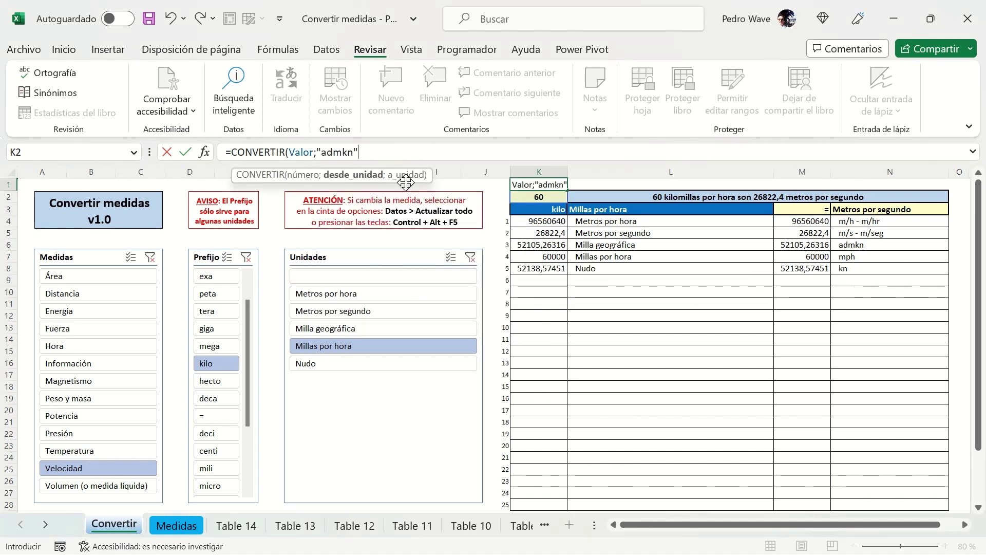
key(BackSpace)
key(BackSpace)
key(BackSpace)
key(BackSpace)
key(BackSpace)
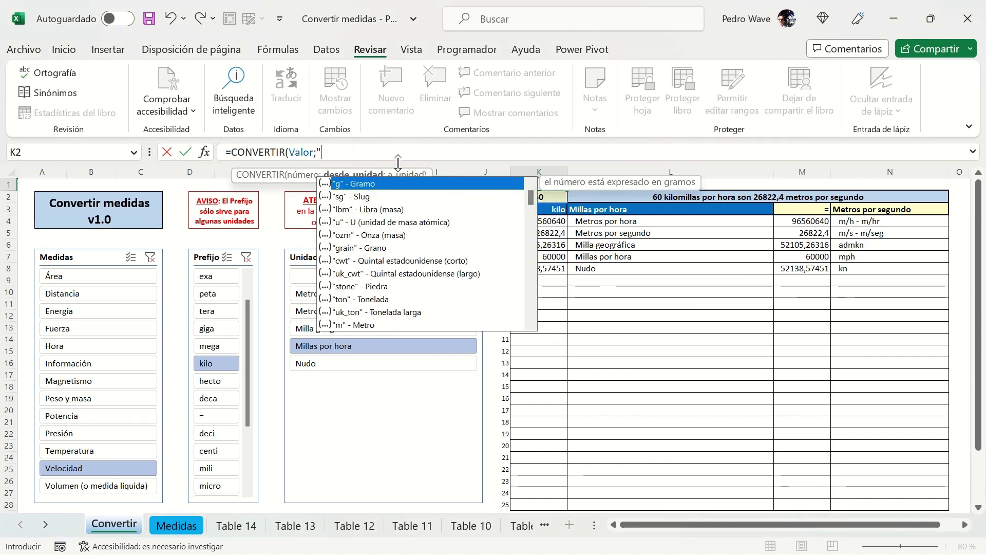
key(BackSpace)
text(nu)
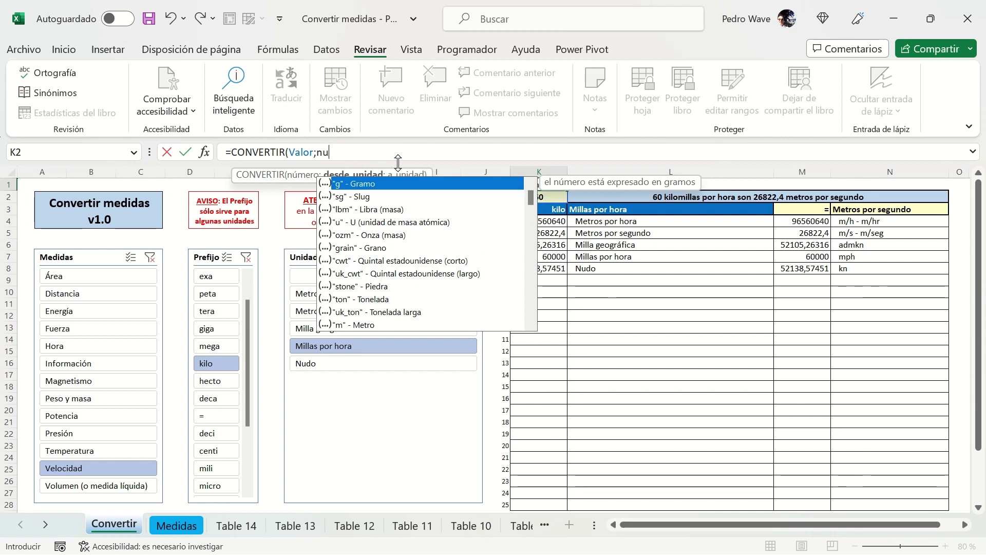
key(BackSpace)
drag(530, 202, 530, 312)
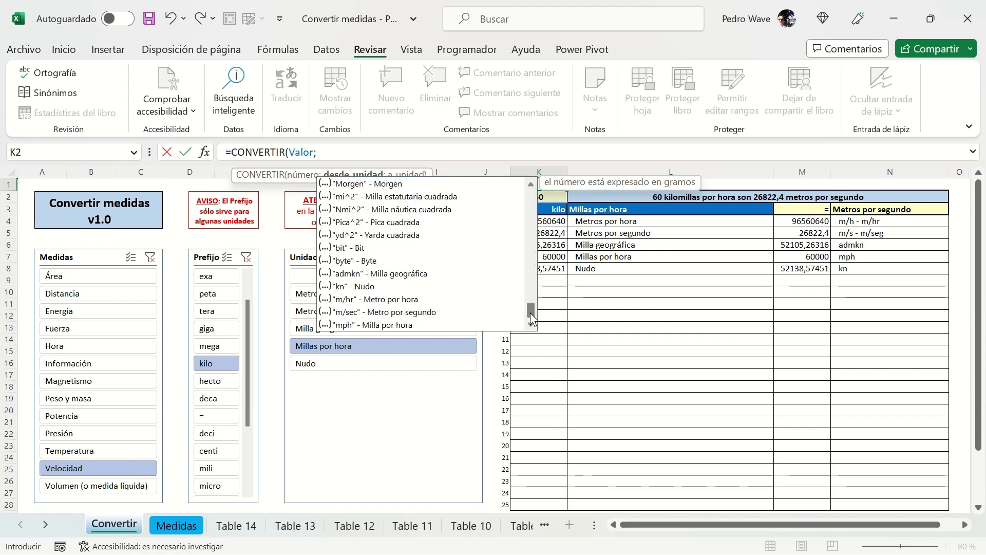
double_click(448, 286)
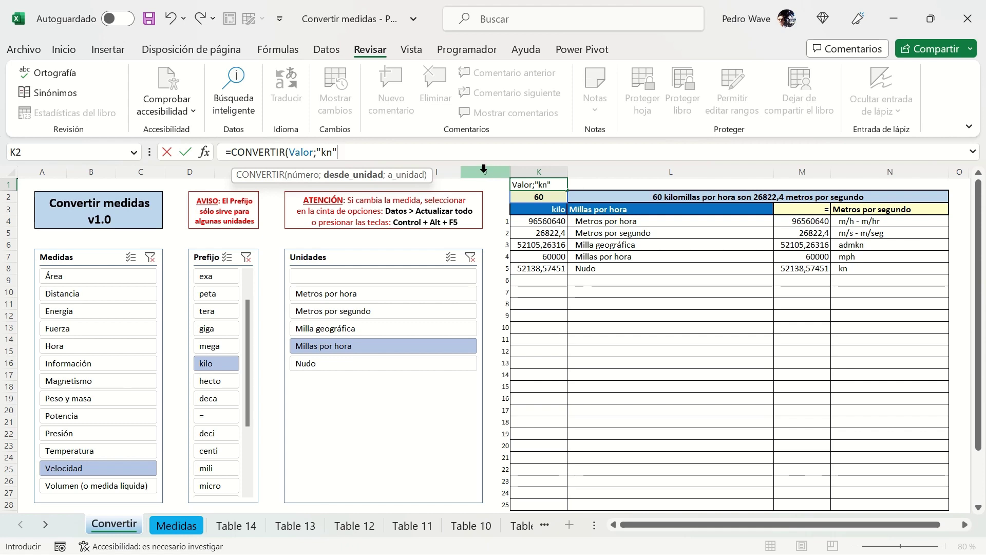
Add "admkn" as the target unit and close the formula, giving 59,96166598 in K1
text(;)
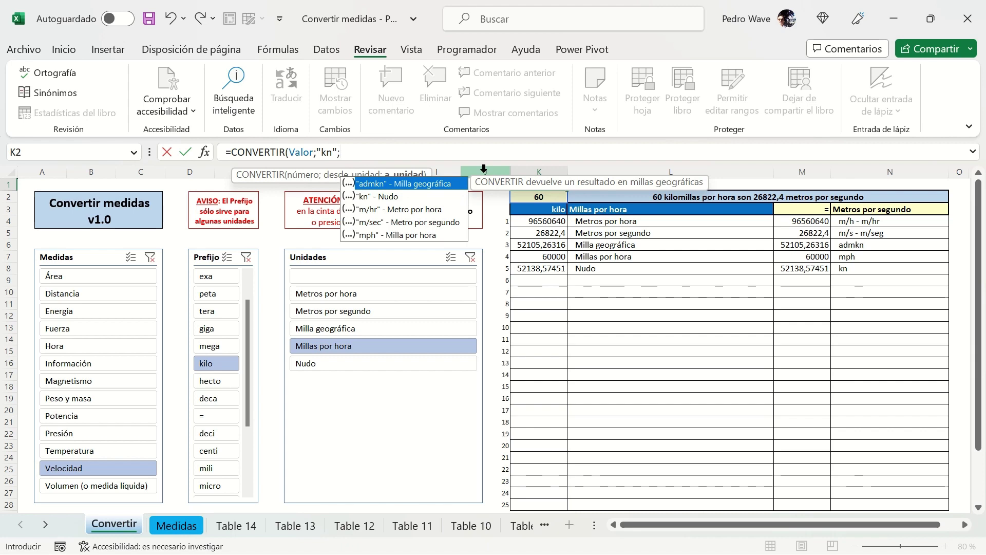
key(Tab)
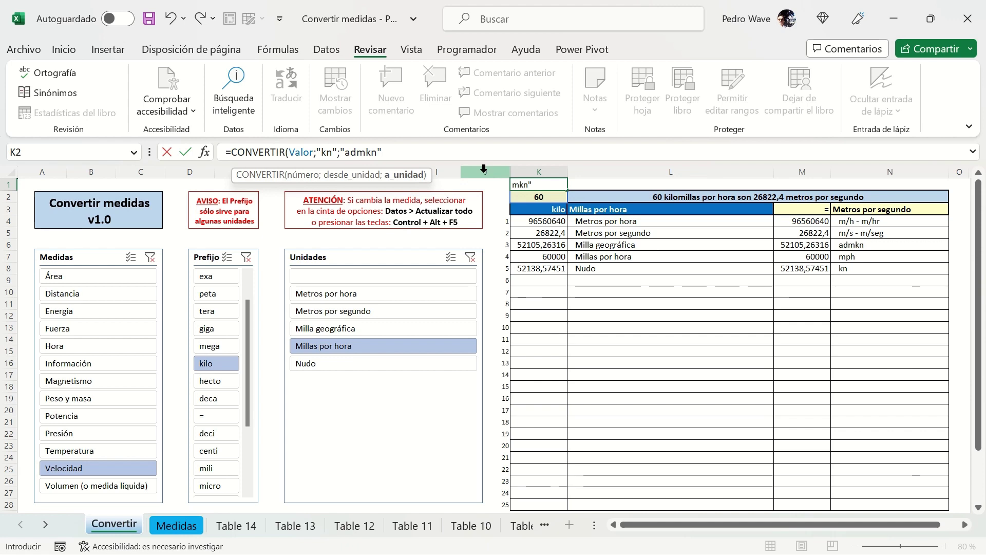
text())
key(Return)
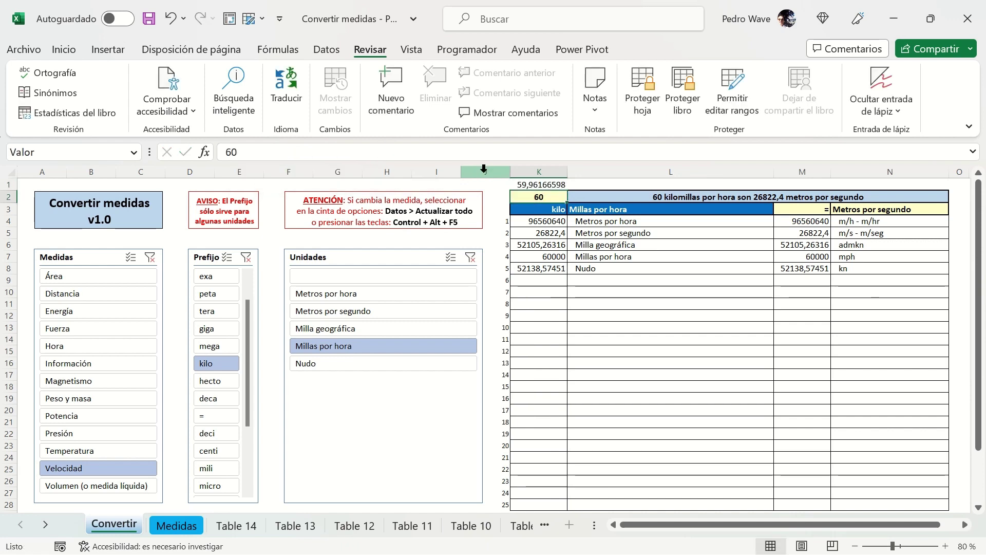
click(542, 186)
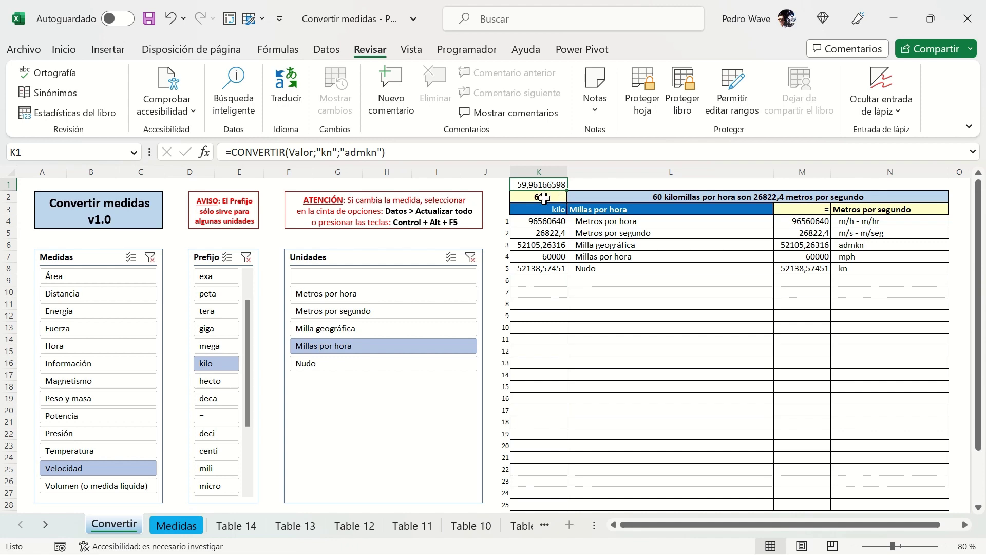
Rewrite K1 as =CONVERTIR(Valor;"mph";"m/s"), returning 26,8224
click(333, 152)
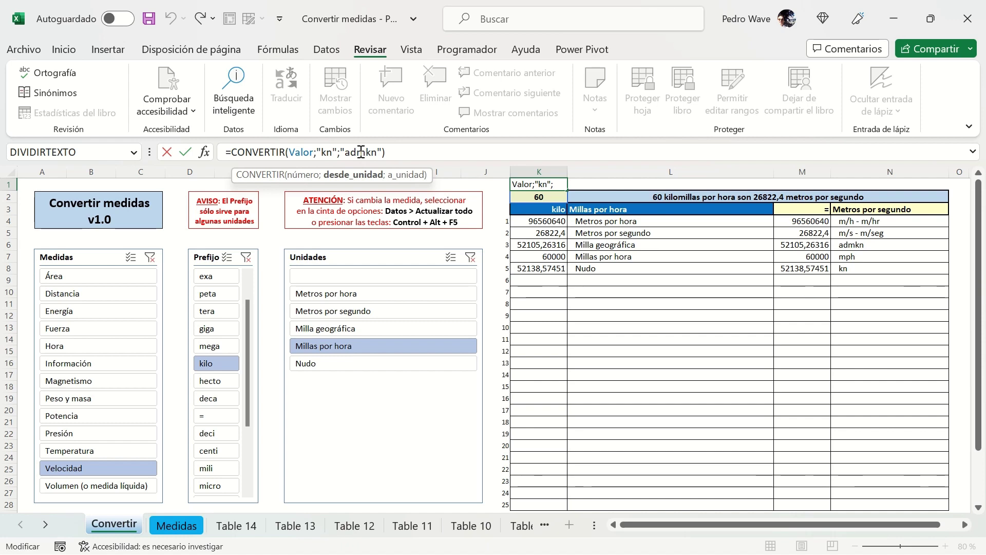
key(BackSpace)
key(BackSpace)
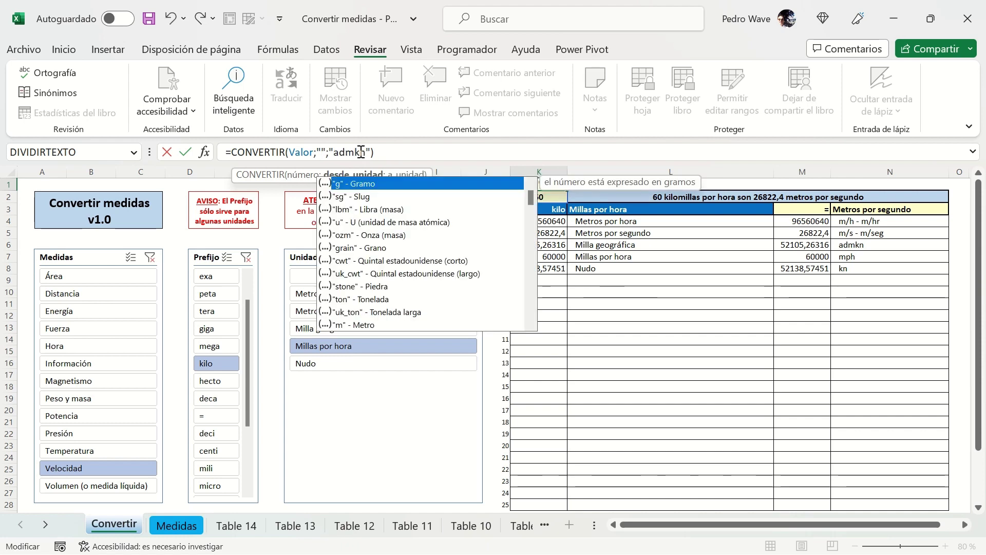
text(mph)
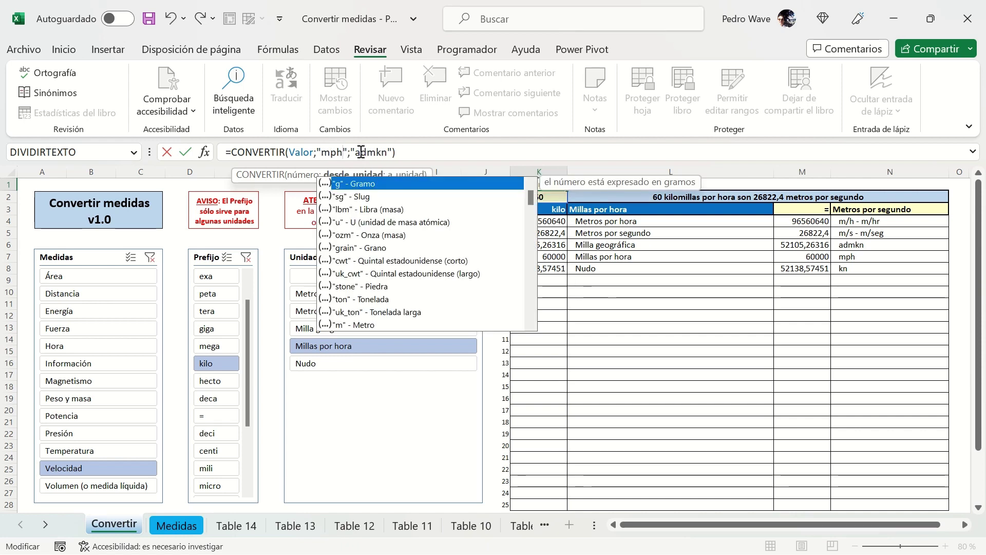
click(393, 152)
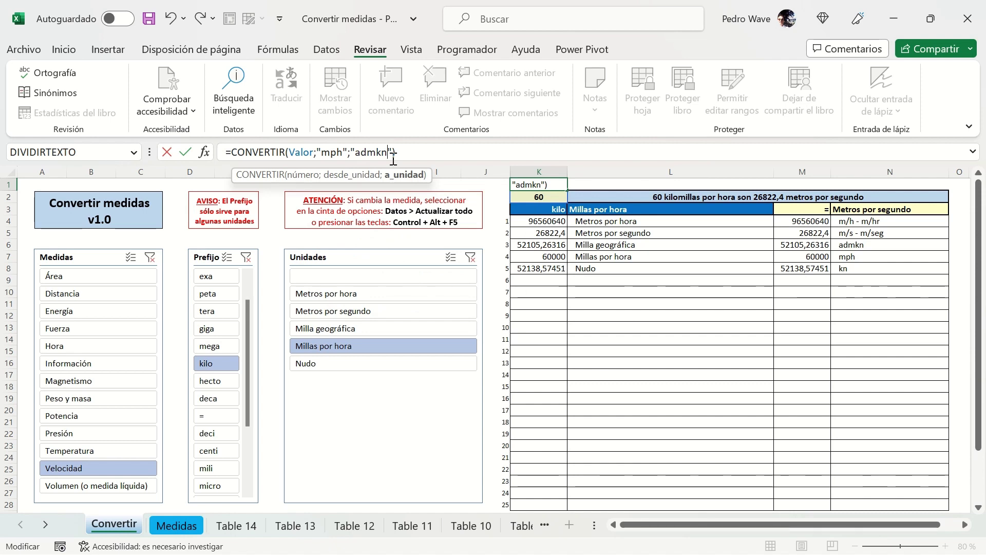
key(BackSpace)
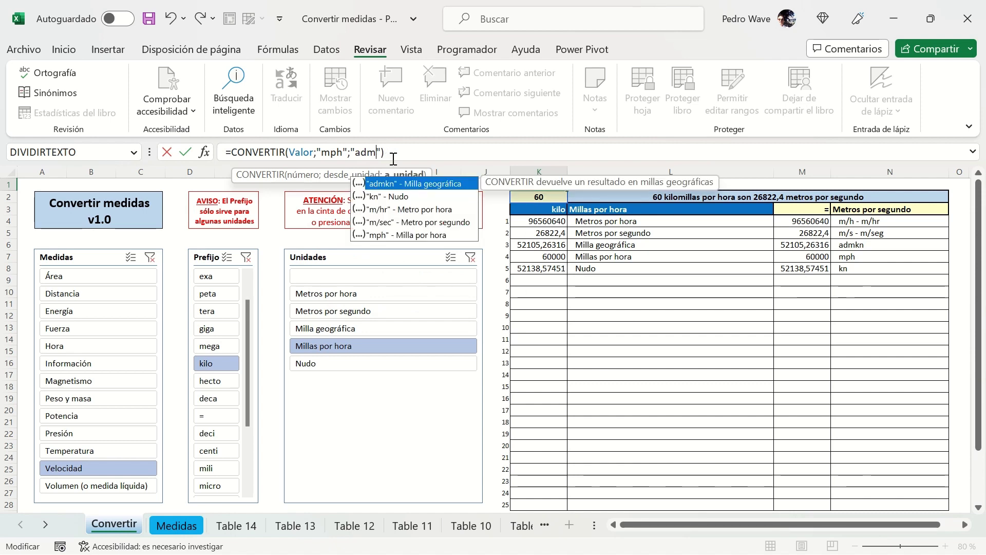
key(BackSpace)
key(BackSpace)
key(BackSpace)
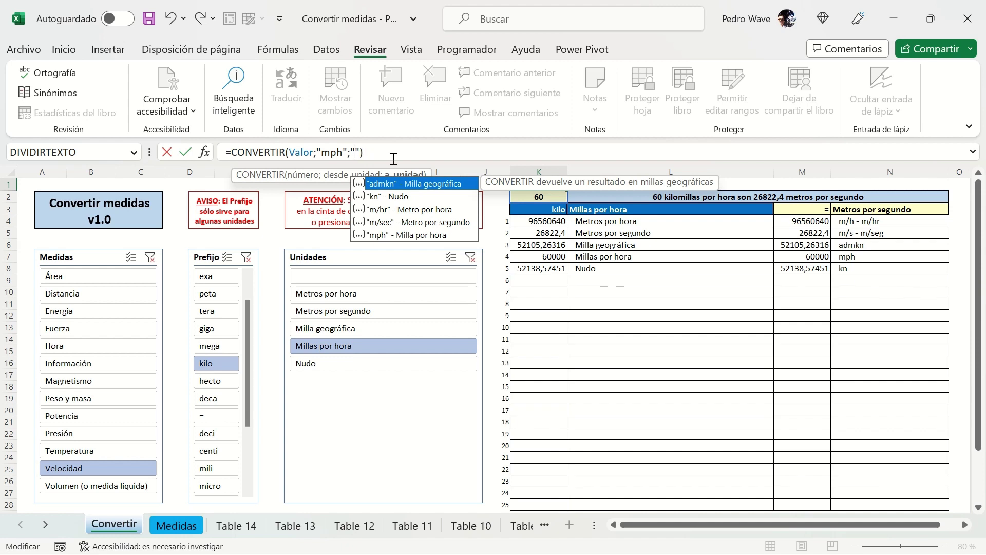
text(M)
key(BackSpace)
text(m/)
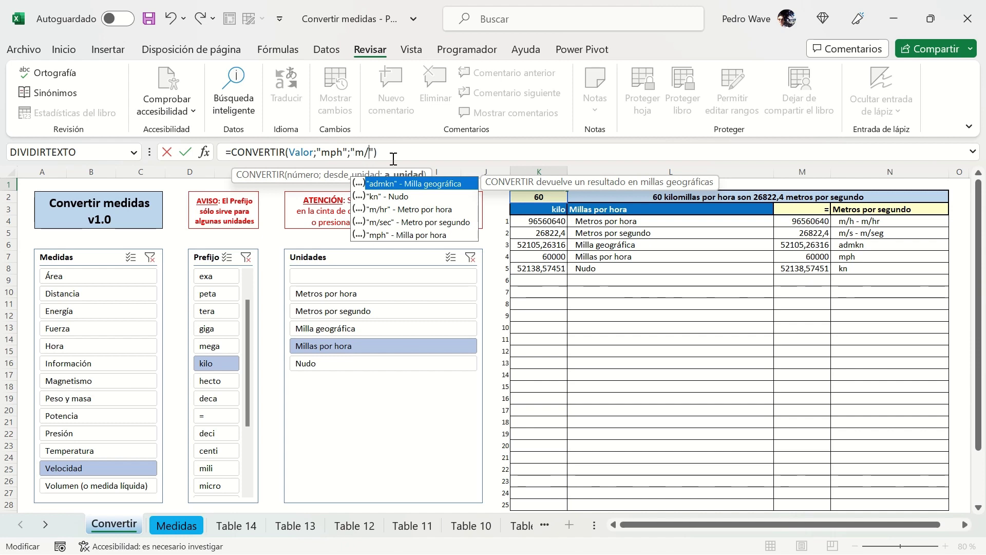
text(s)
key(Return)
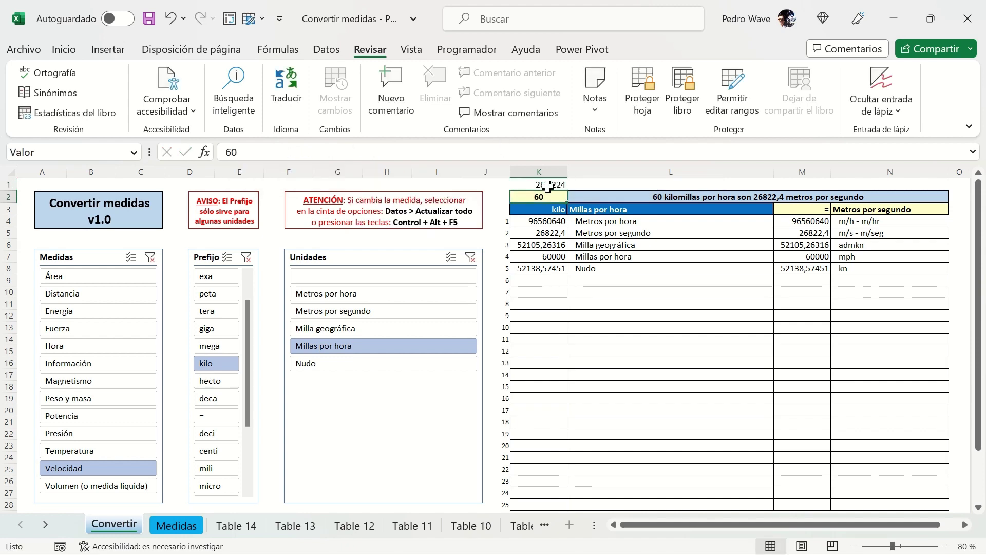
click(548, 185)
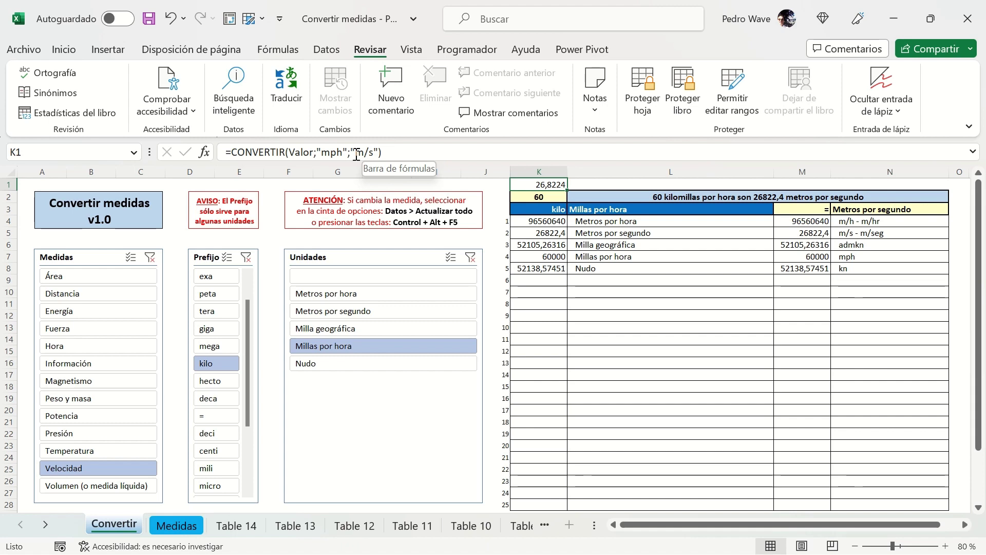
Switch K1's source unit to "kmph" for 26822,4 and compare it with M5
click(318, 153)
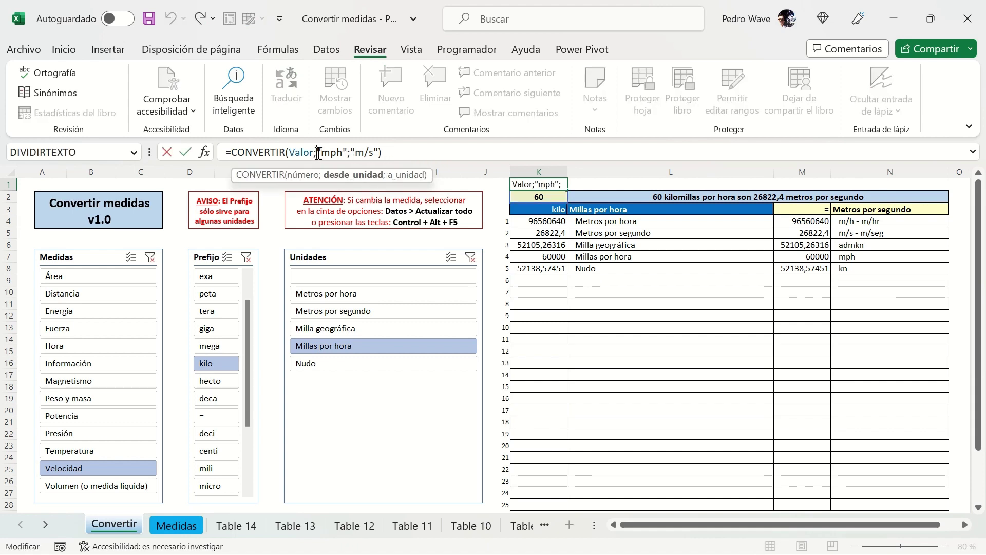
click(349, 177)
text(k)
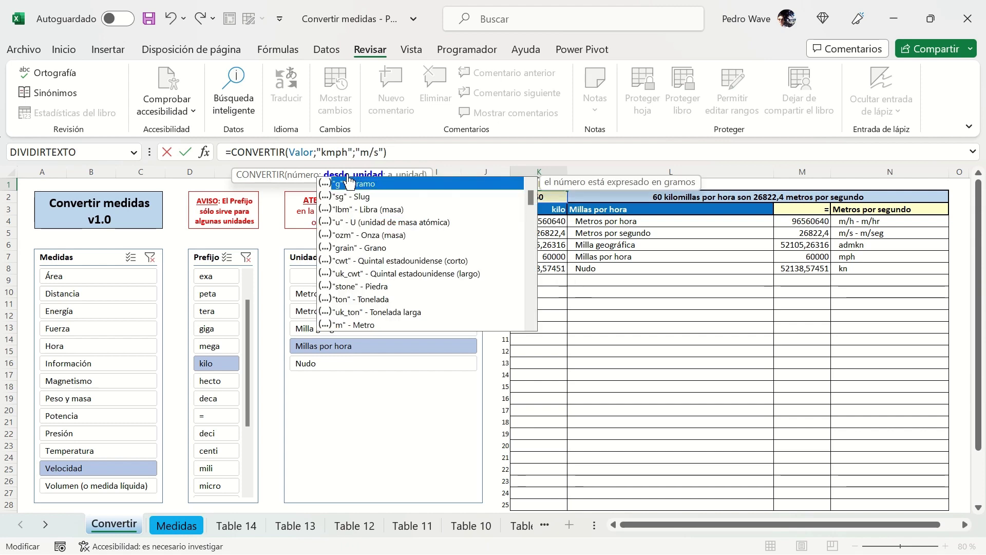
key(Return)
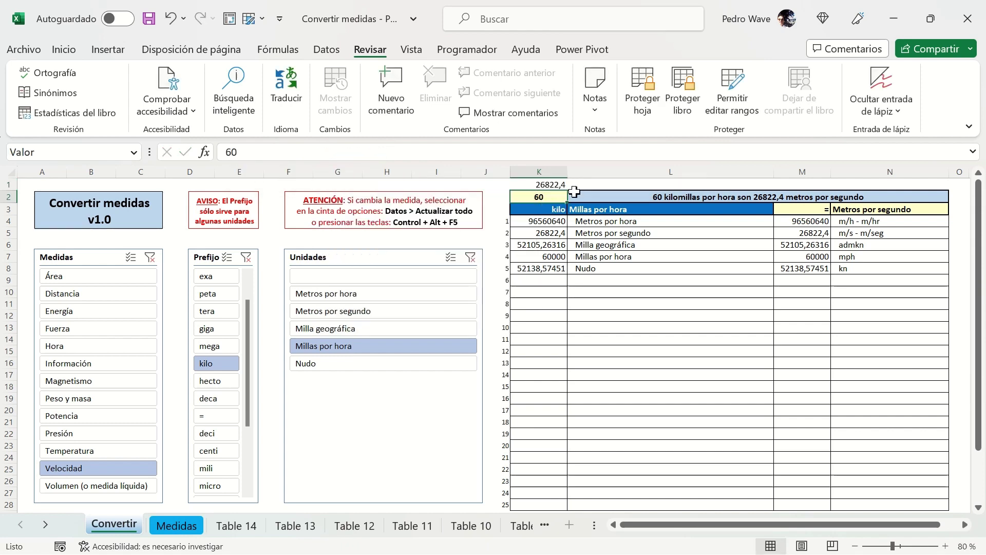
click(558, 187)
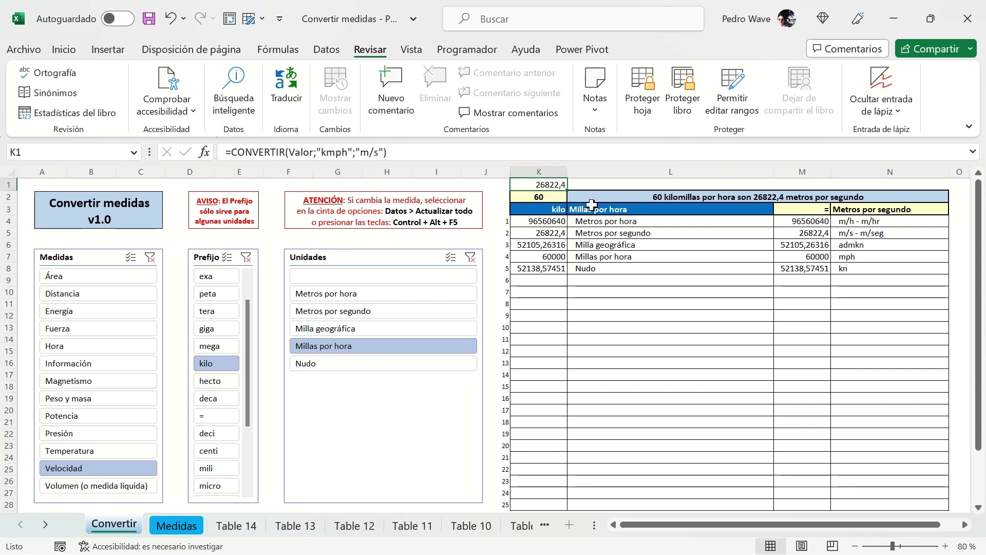
click(827, 235)
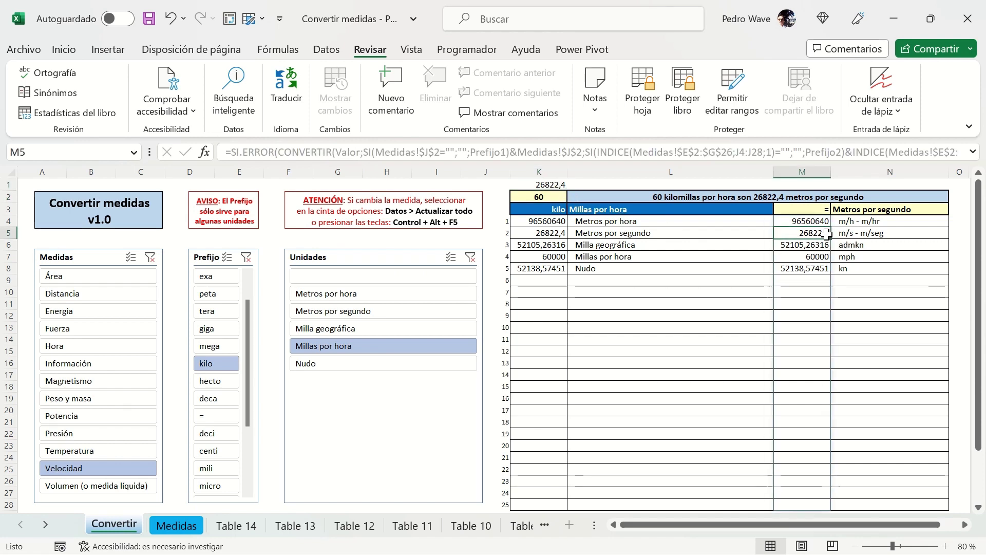
click(552, 184)
double_click(336, 149)
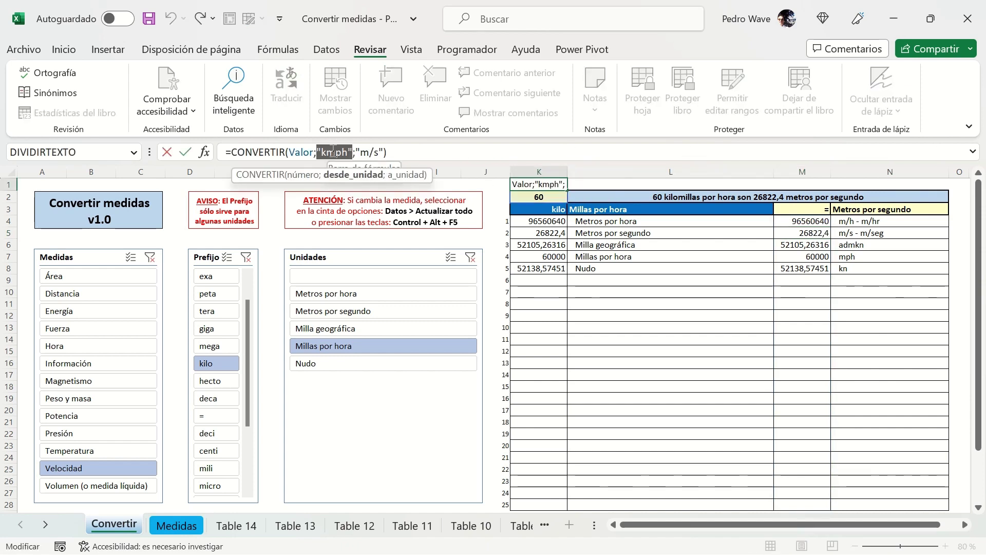
drag(357, 152, 372, 149)
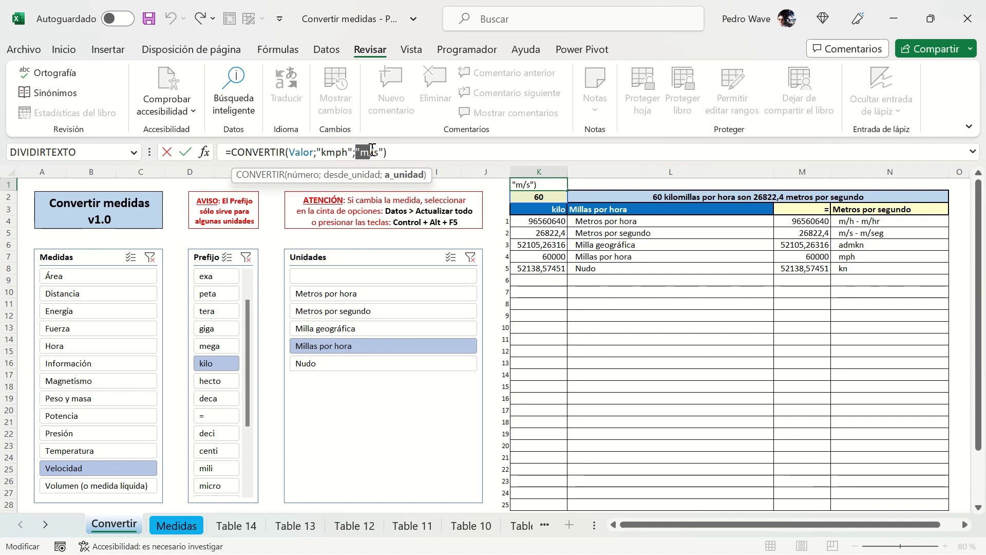
click(381, 150)
click(411, 155)
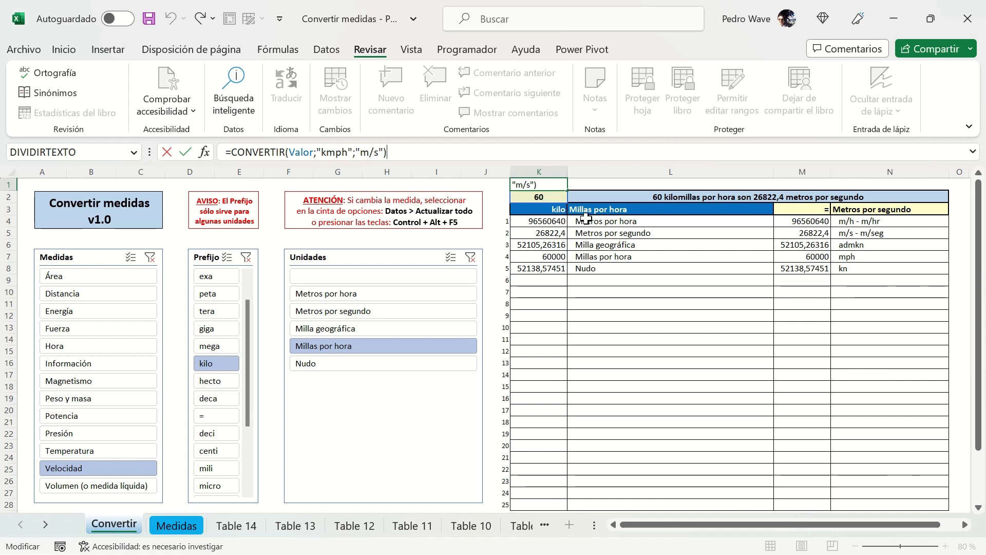
key(ctrl+Return)
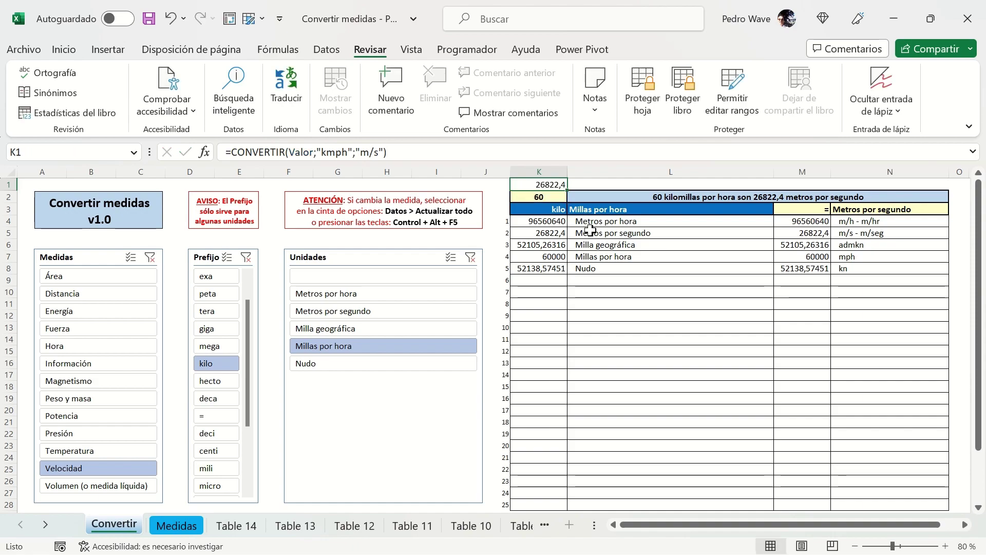